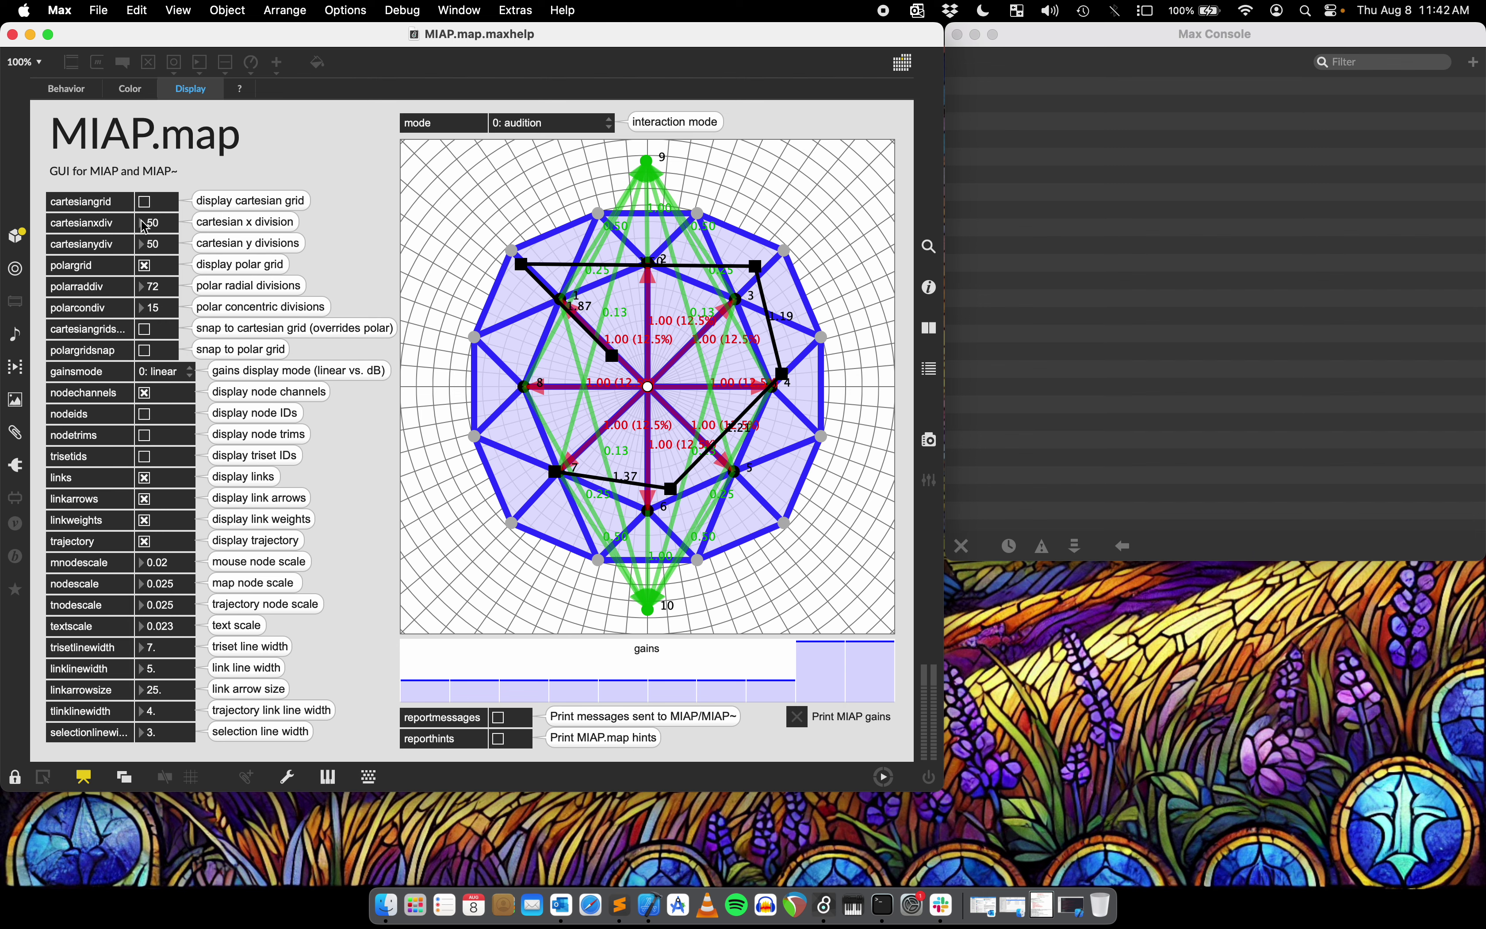
- Toggle between the two grids, finishing with the Cartesian grid displayed and the polar grid hidden
click(145, 203)
click(145, 265)
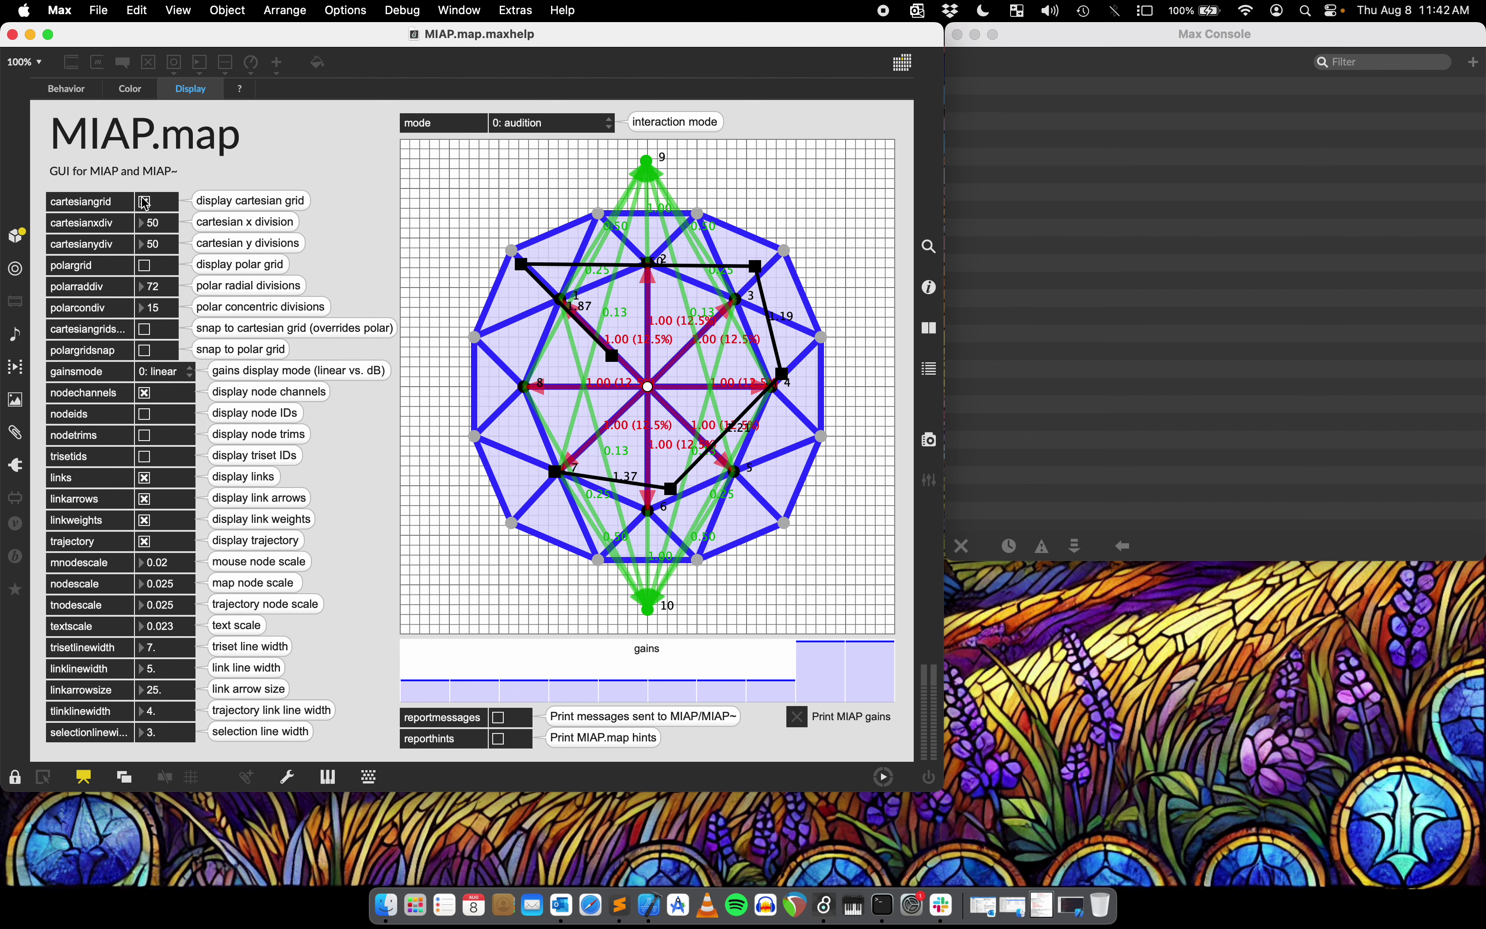
click(145, 202)
click(145, 266)
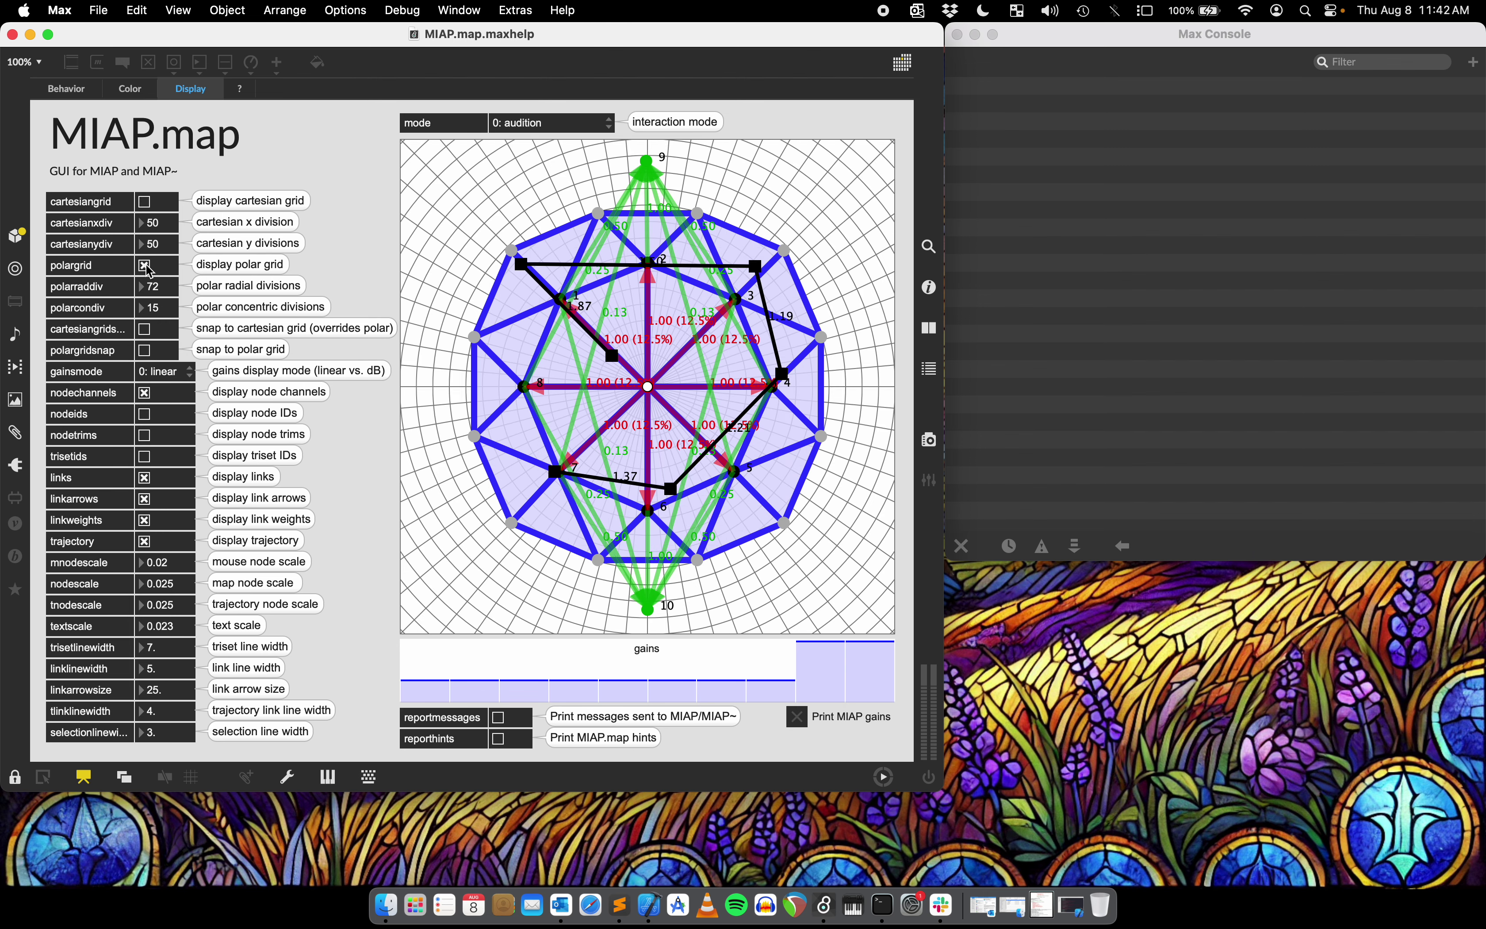
click(145, 266)
click(146, 202)
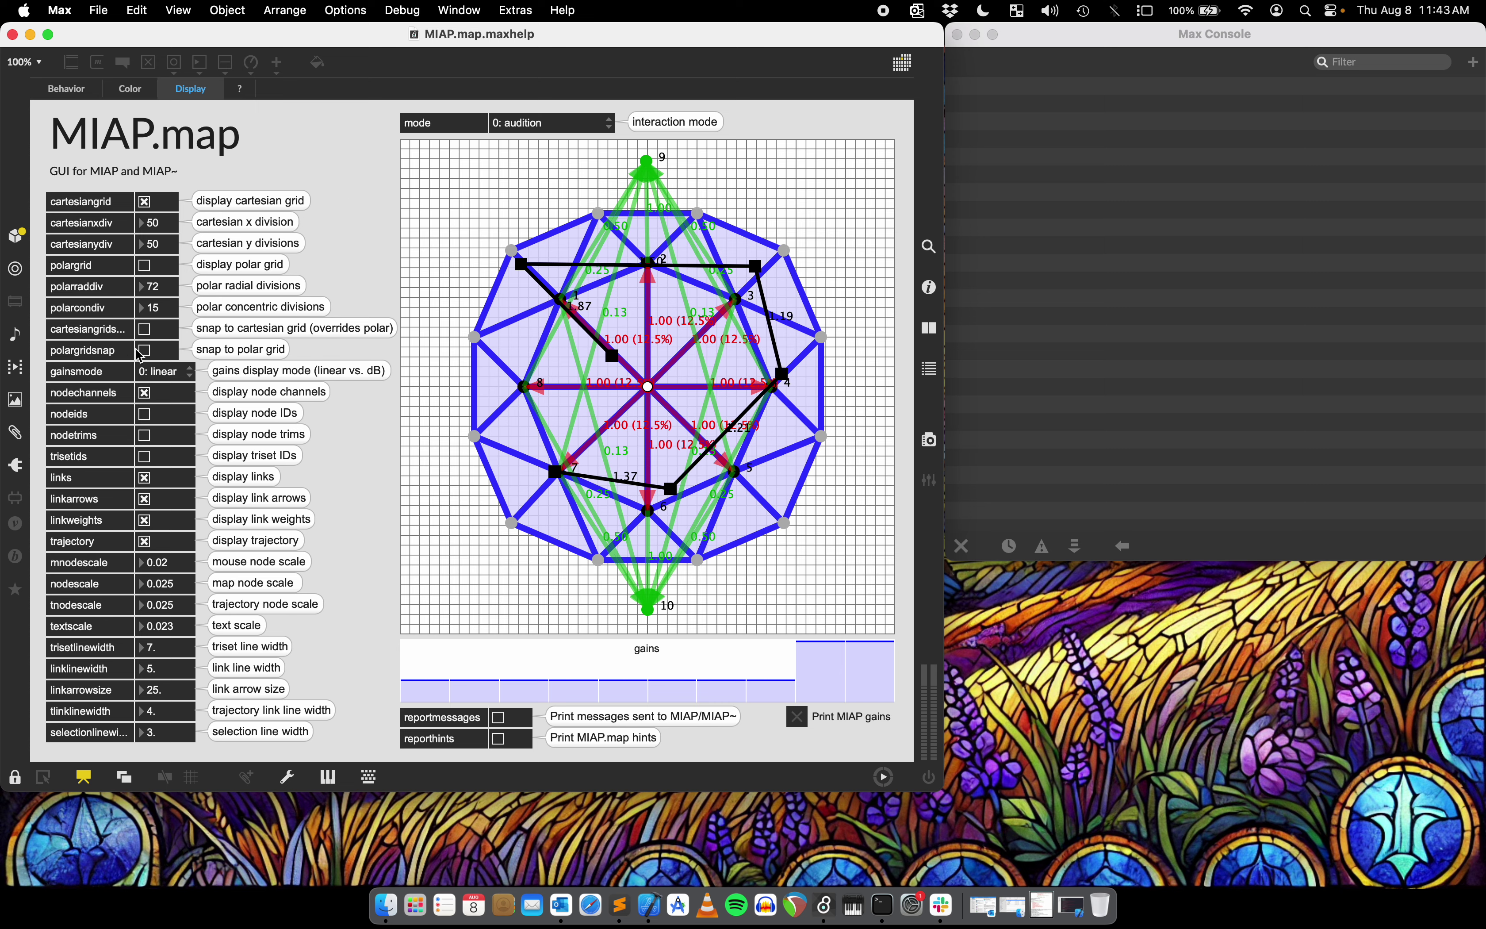
- In create_nodes mode, add five freely placed nodes in the empty area at the map's upper-left corner
click(563, 126)
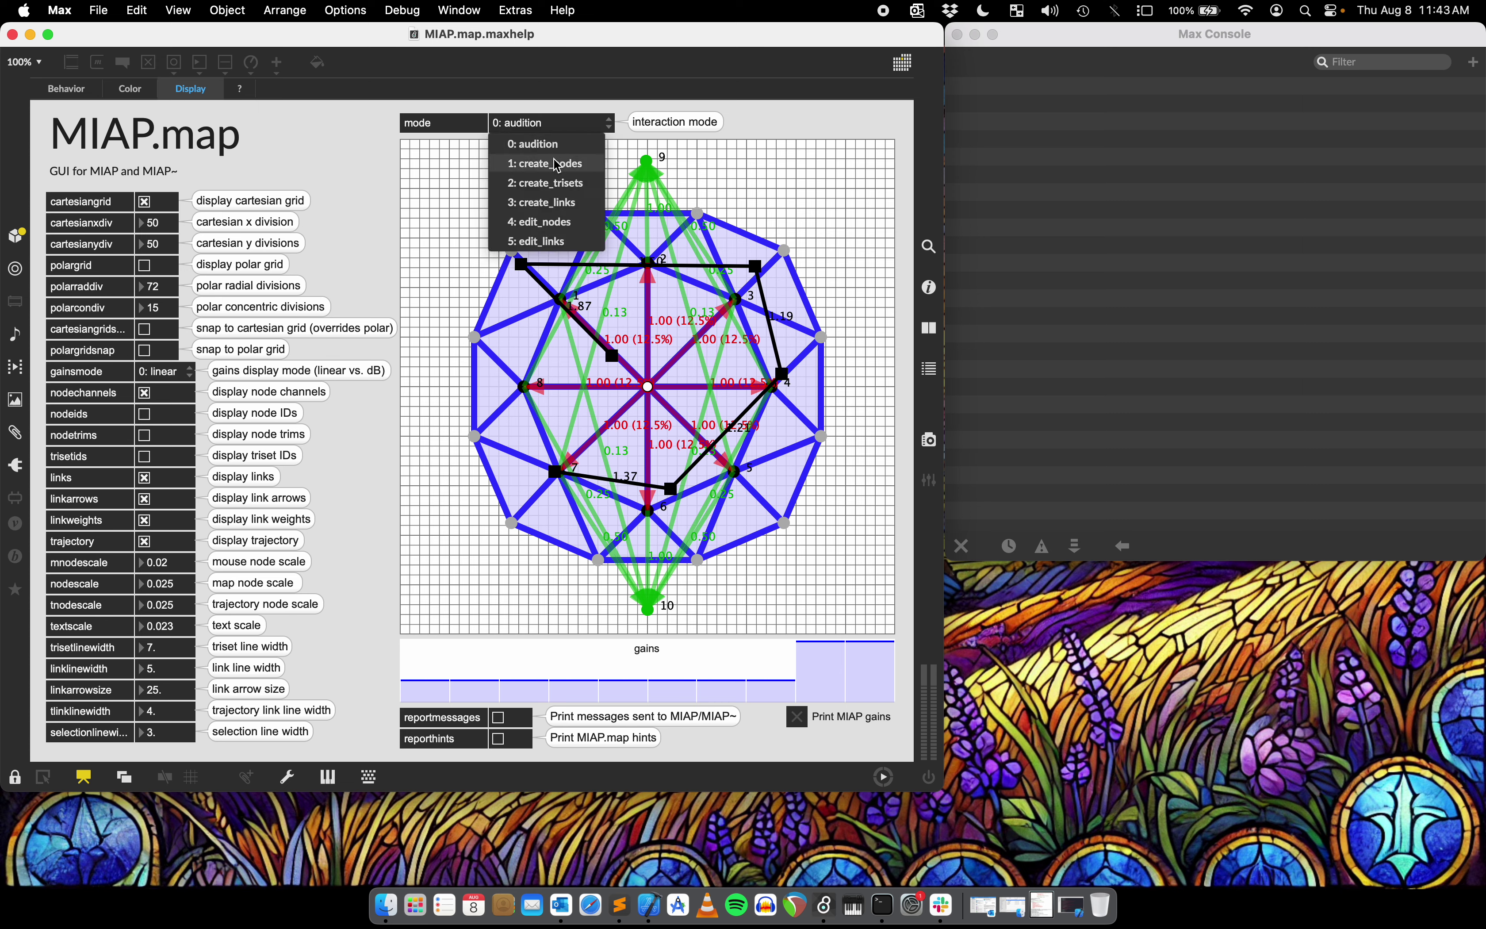
click(531, 164)
click(435, 185)
click(506, 180)
click(468, 226)
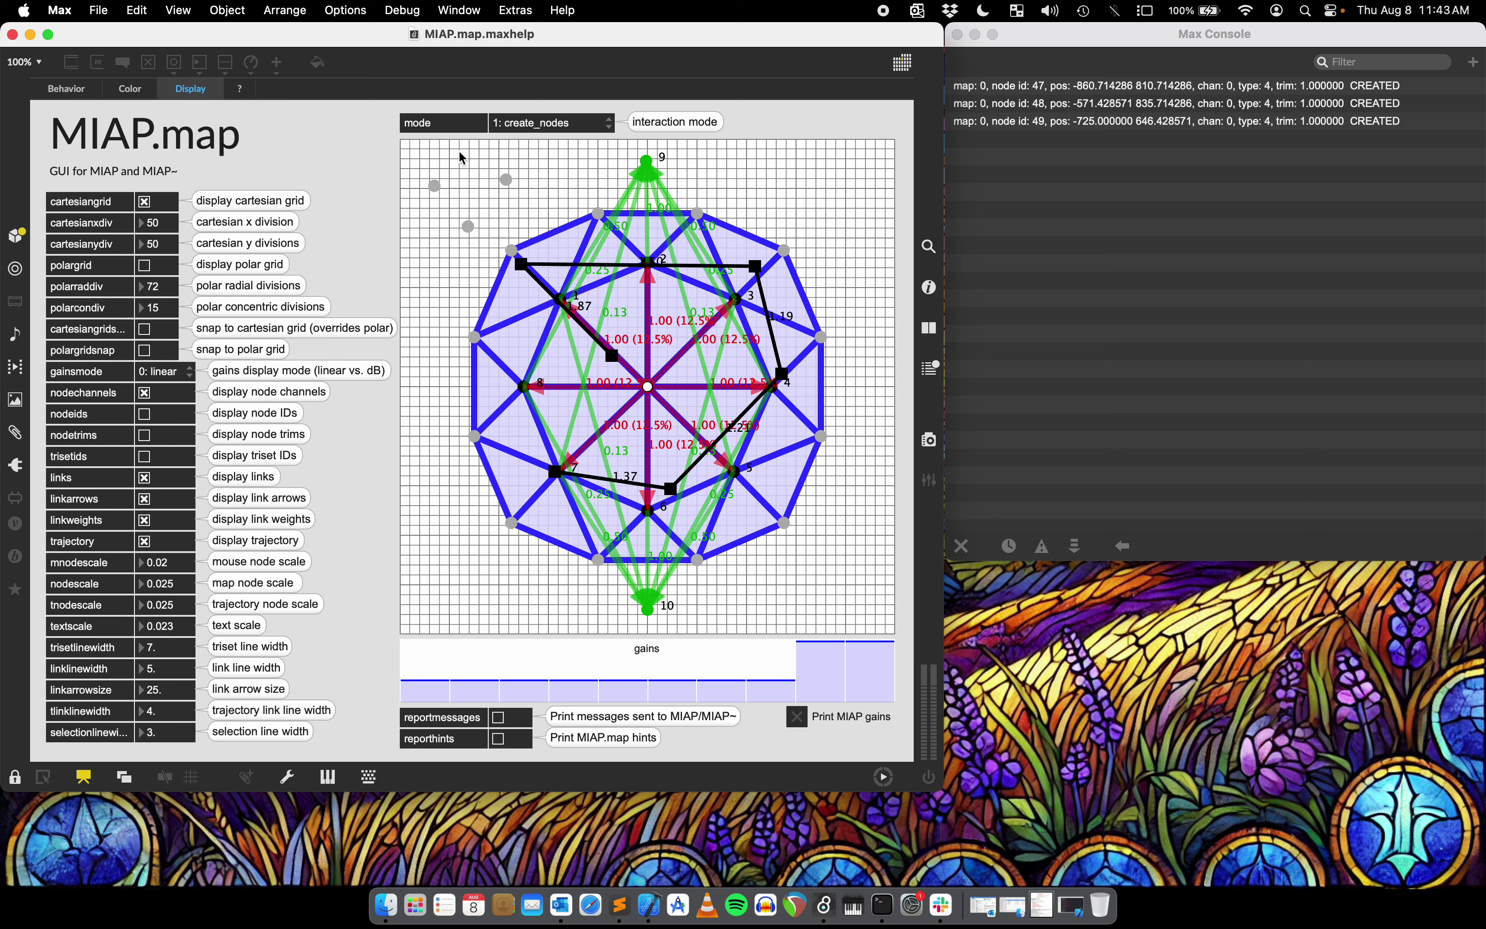
click(460, 152)
click(415, 253)
- In edit_nodes mode, delete the five unlinked nodes in the map's upper-left corner
click(544, 129)
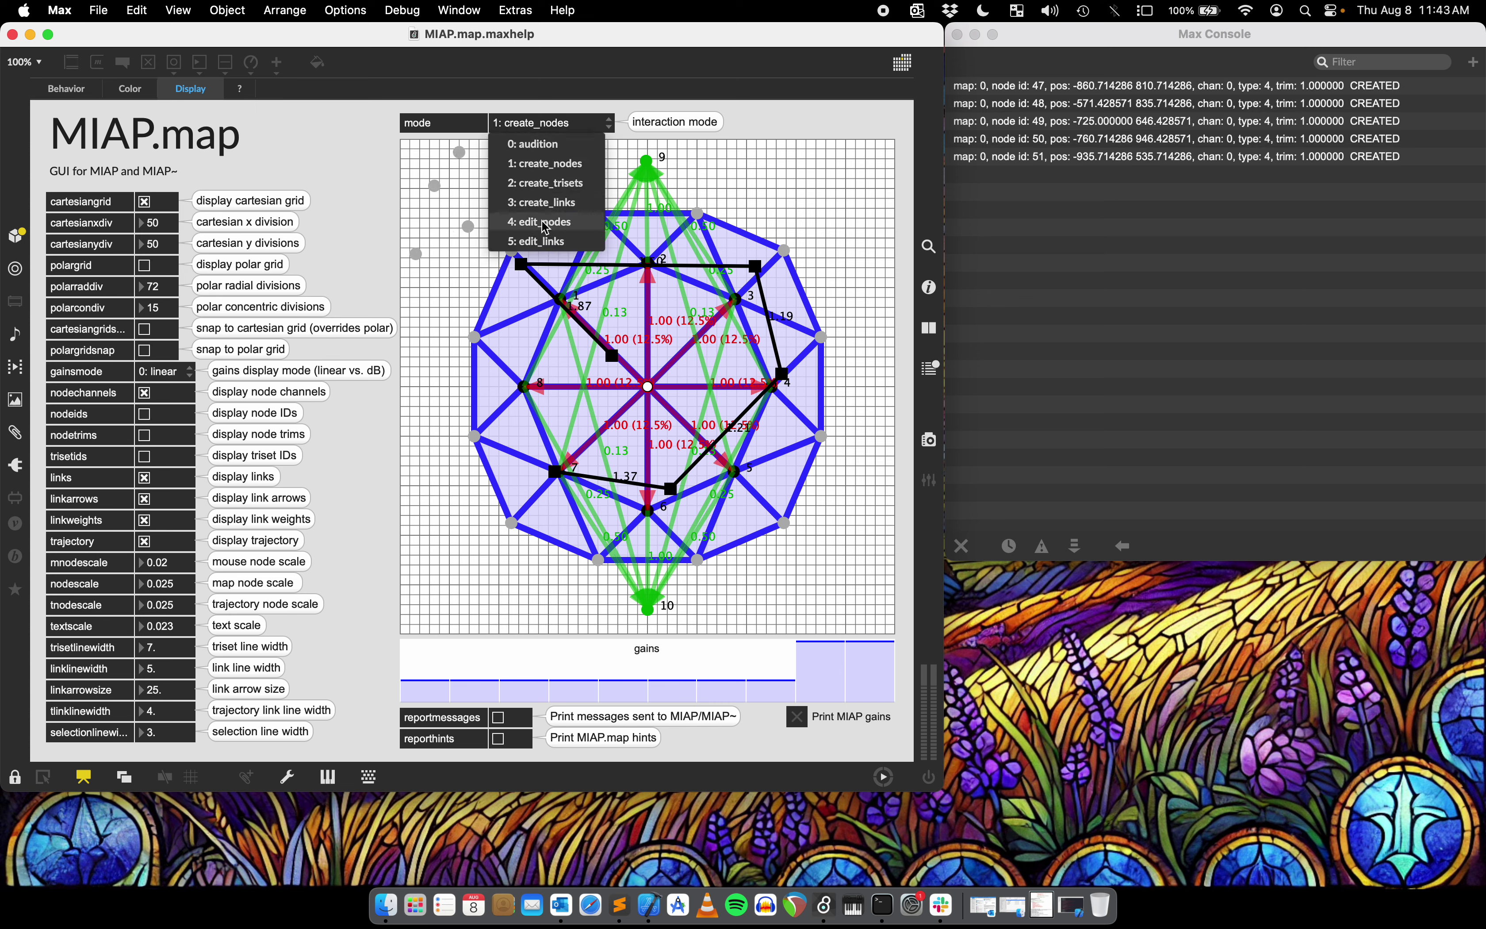
click(546, 229)
drag(496, 173, 402, 163)
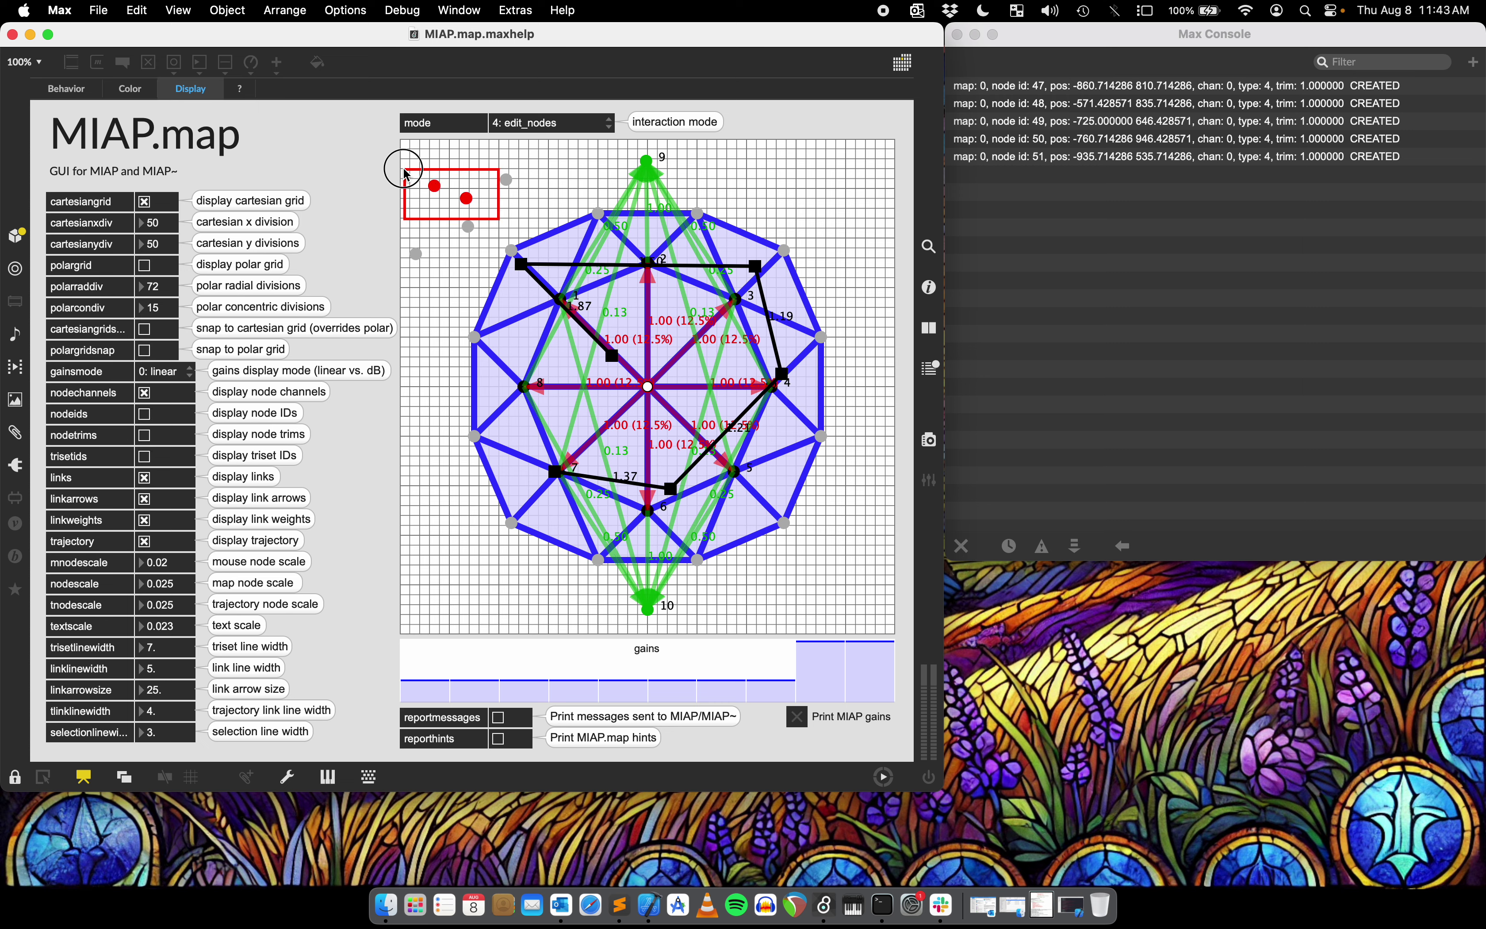
key(BackSpace)
drag(420, 264, 485, 178)
key(BackSpace)
click(504, 177)
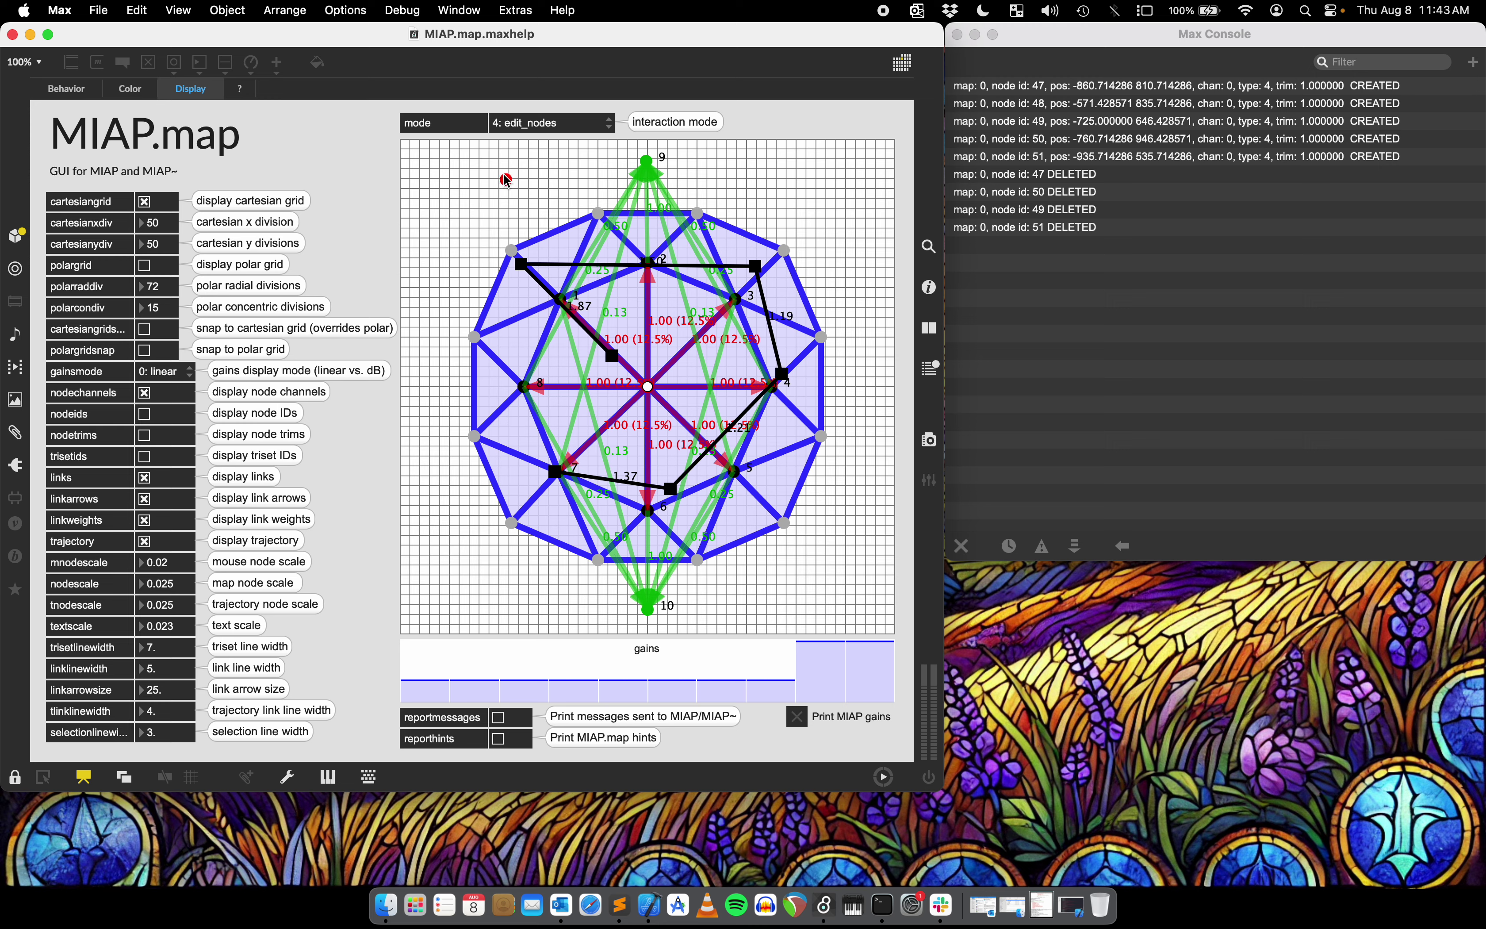
key(BackSpace)
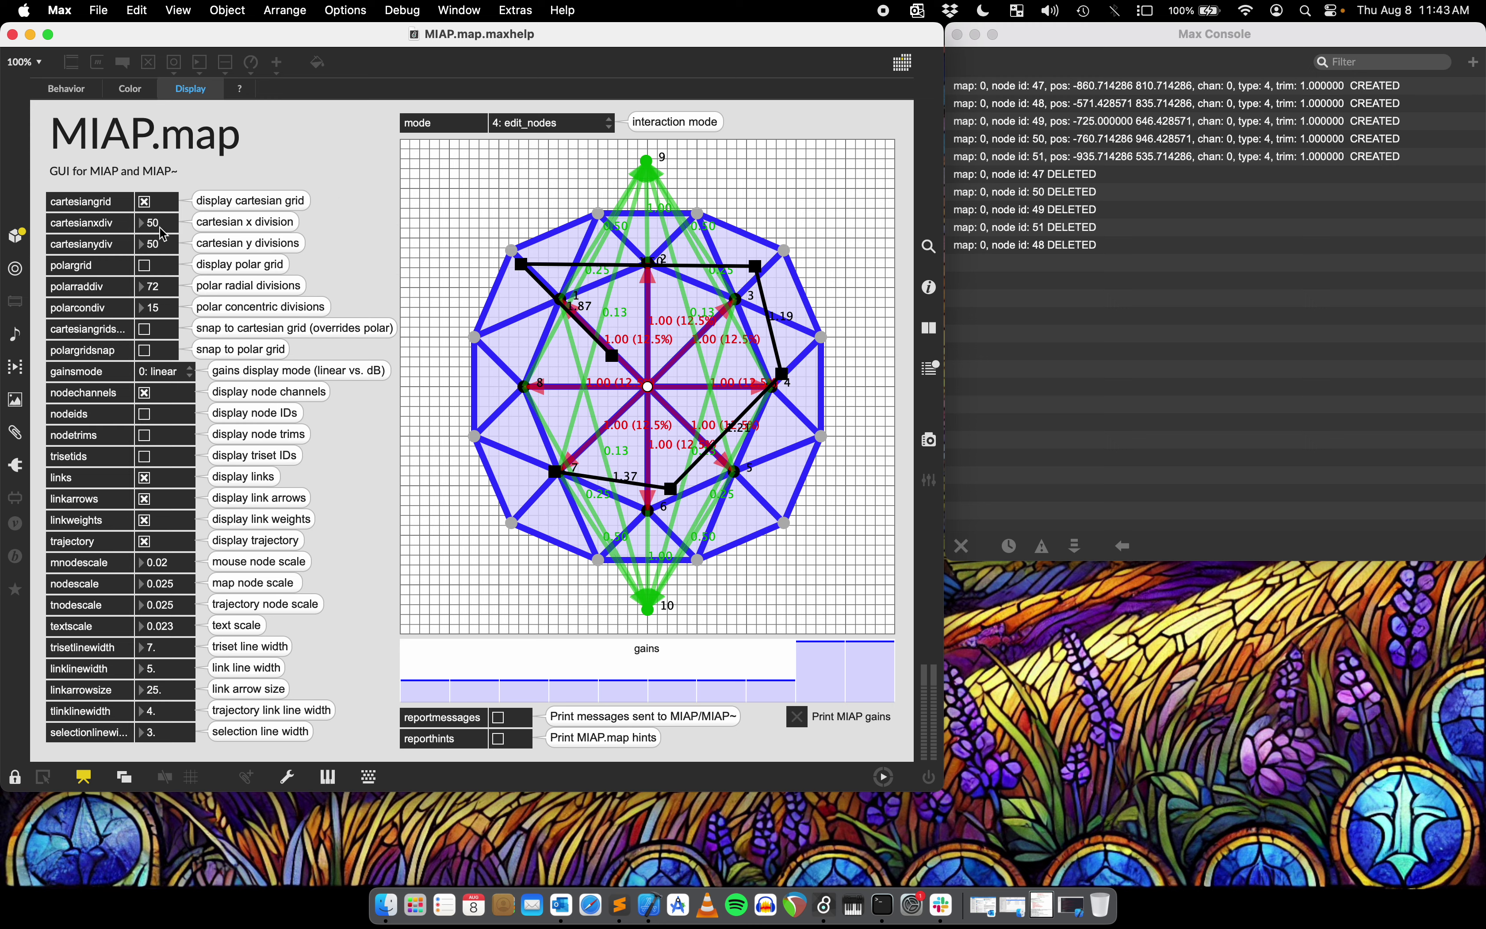
- Set the Cartesian x division to 50 and enable snapping to the Cartesian grid
drag(157, 225, 161, 232)
text(50)
key(Return)
click(145, 330)
- In create_nodes mode, place four nodes on Cartesian grid intersections in the map's upper-left corner
click(542, 126)
click(534, 163)
click(449, 178)
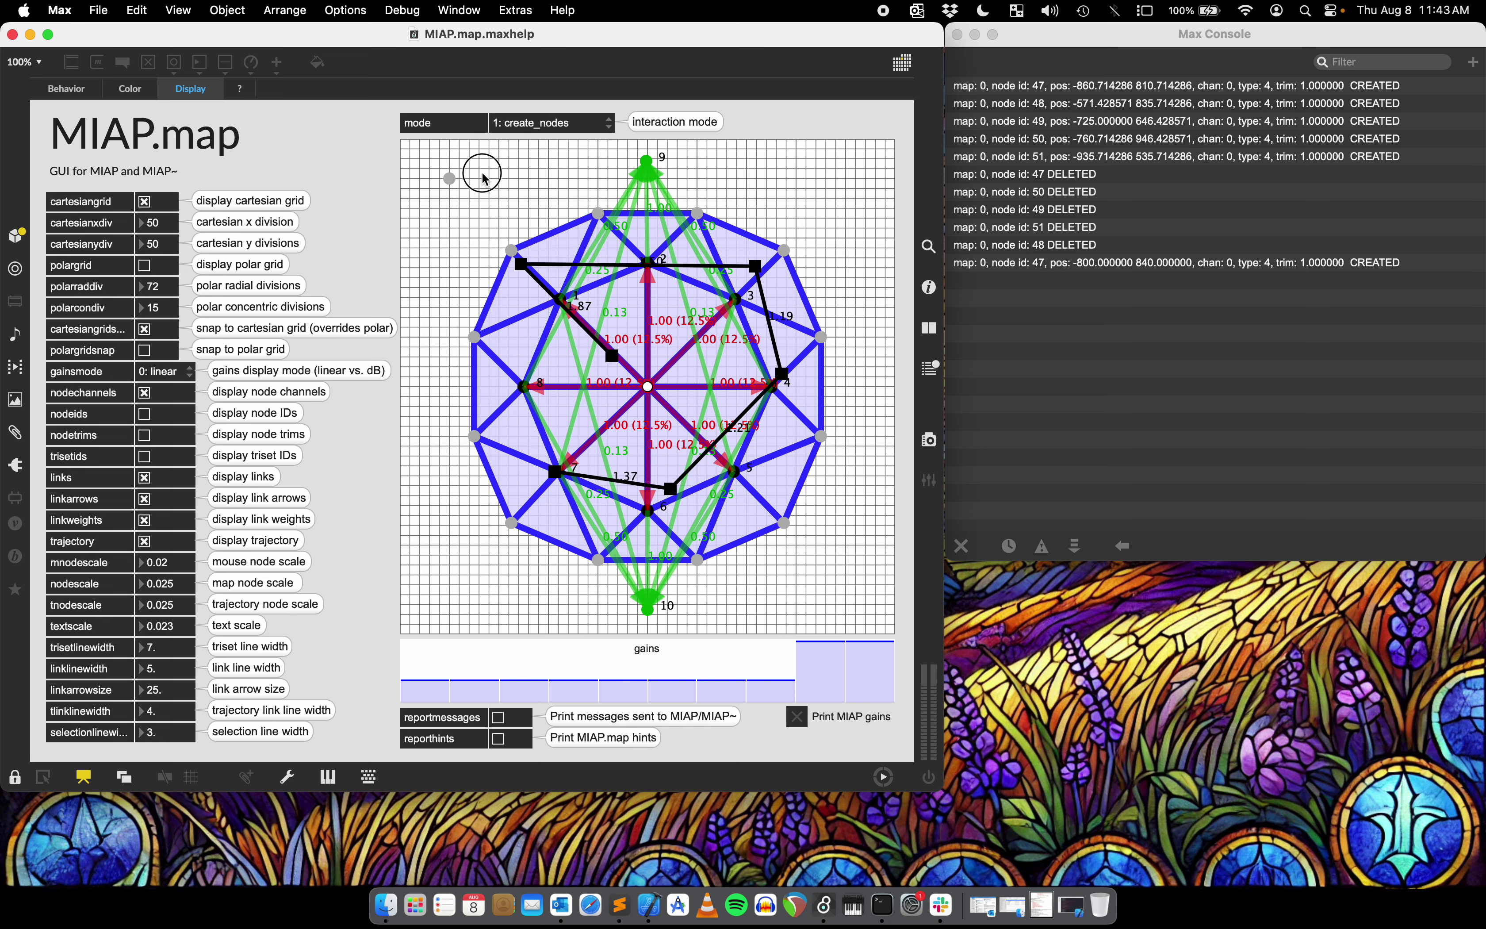
click(479, 169)
click(480, 208)
click(440, 228)
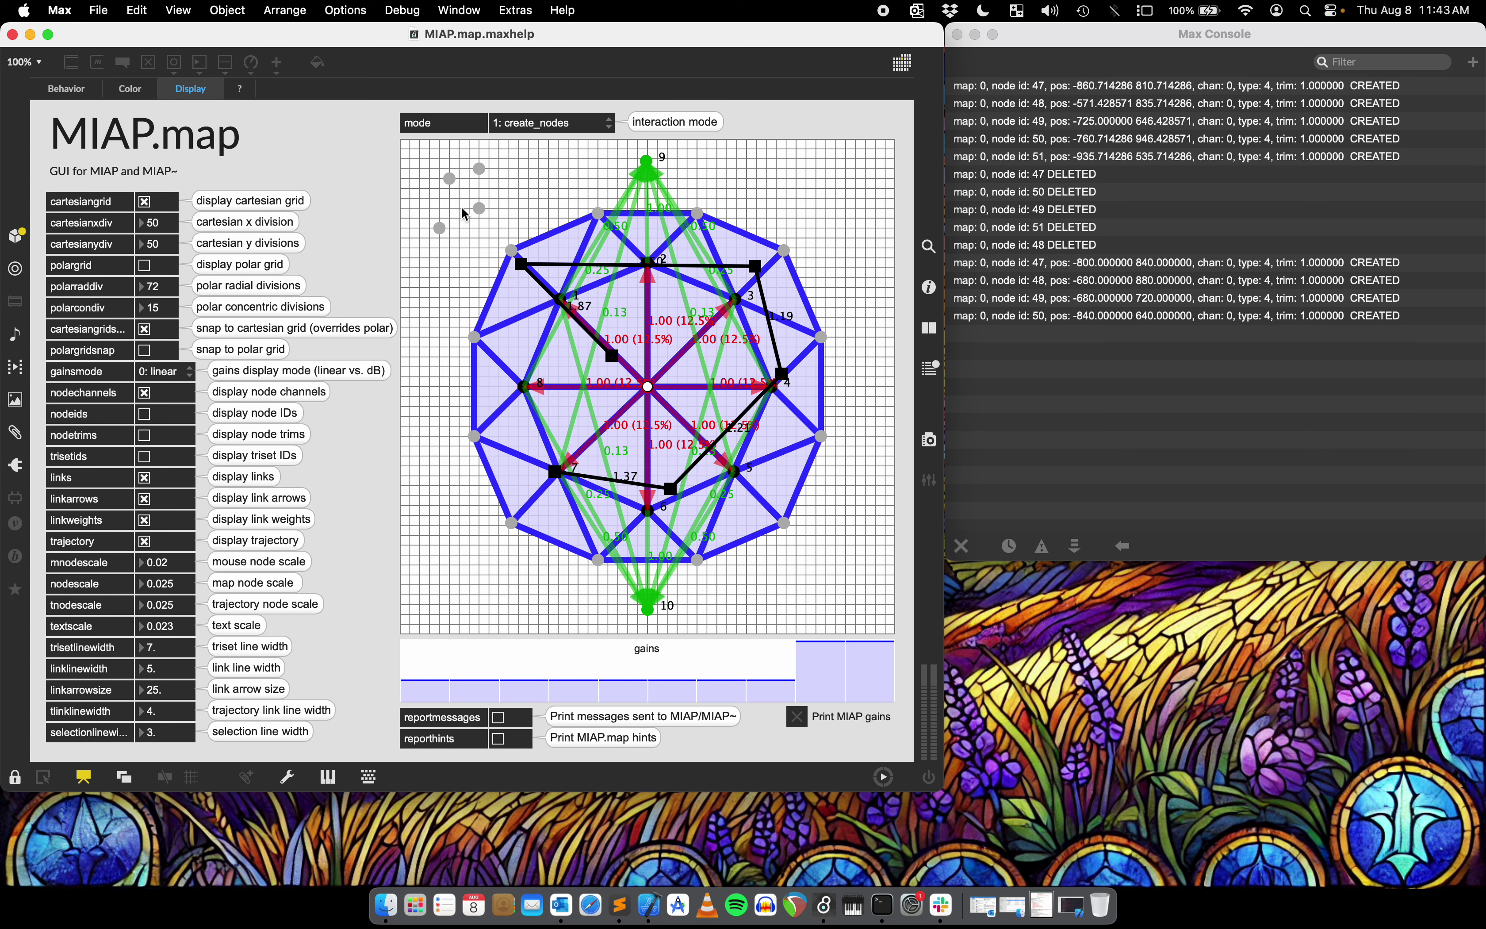
- In edit_nodes mode, select the upper two of the four unlinked nodes and move them one grid cell left and down
click(543, 126)
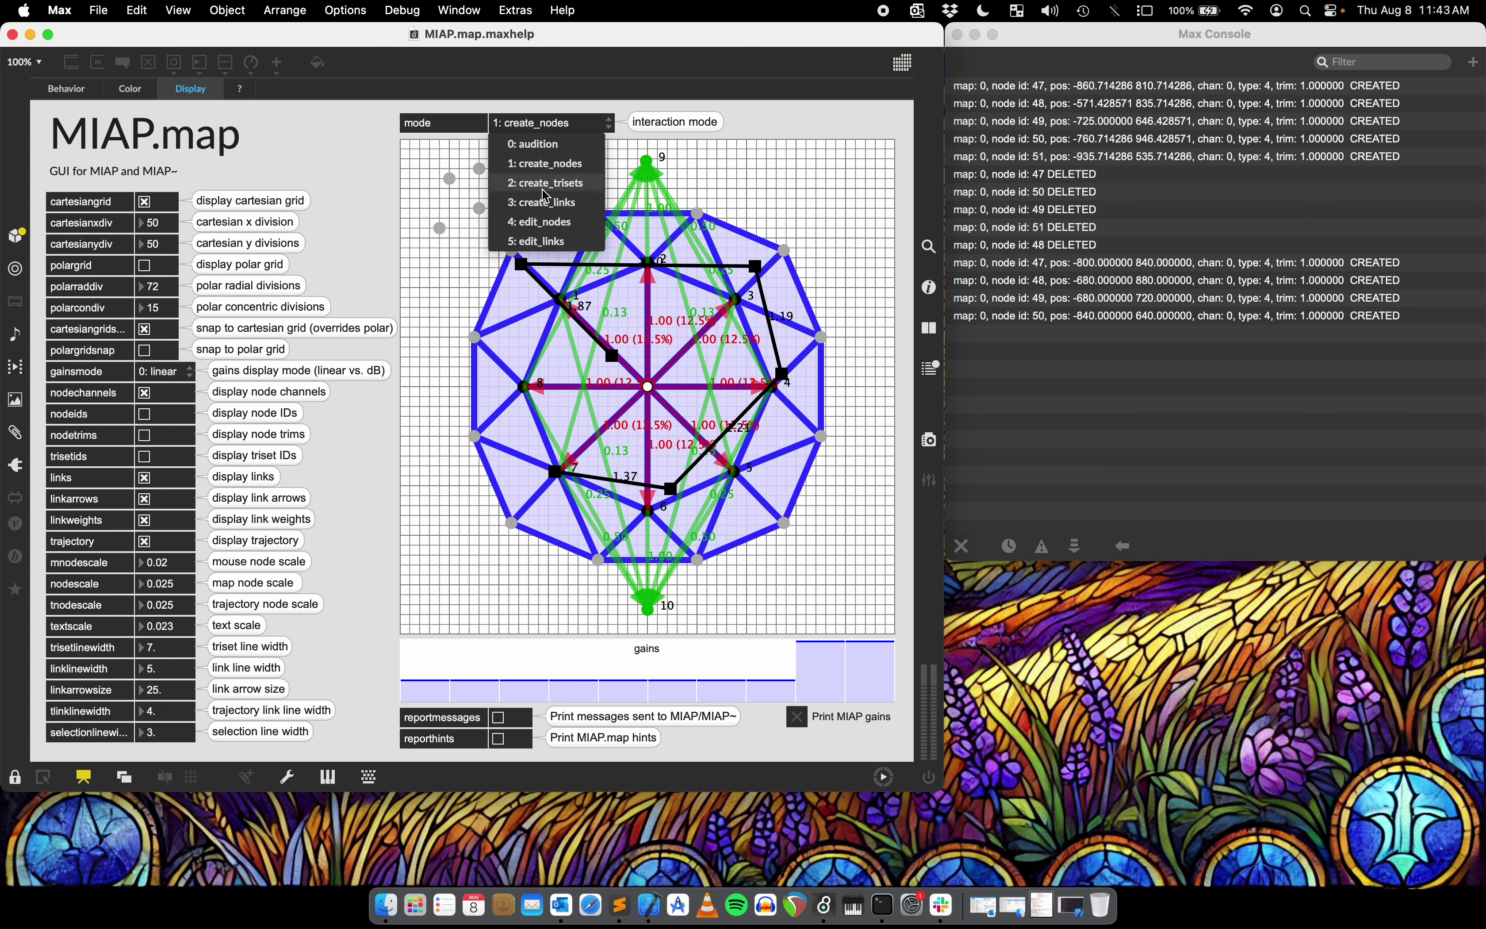
click(541, 215)
drag(484, 178, 442, 189)
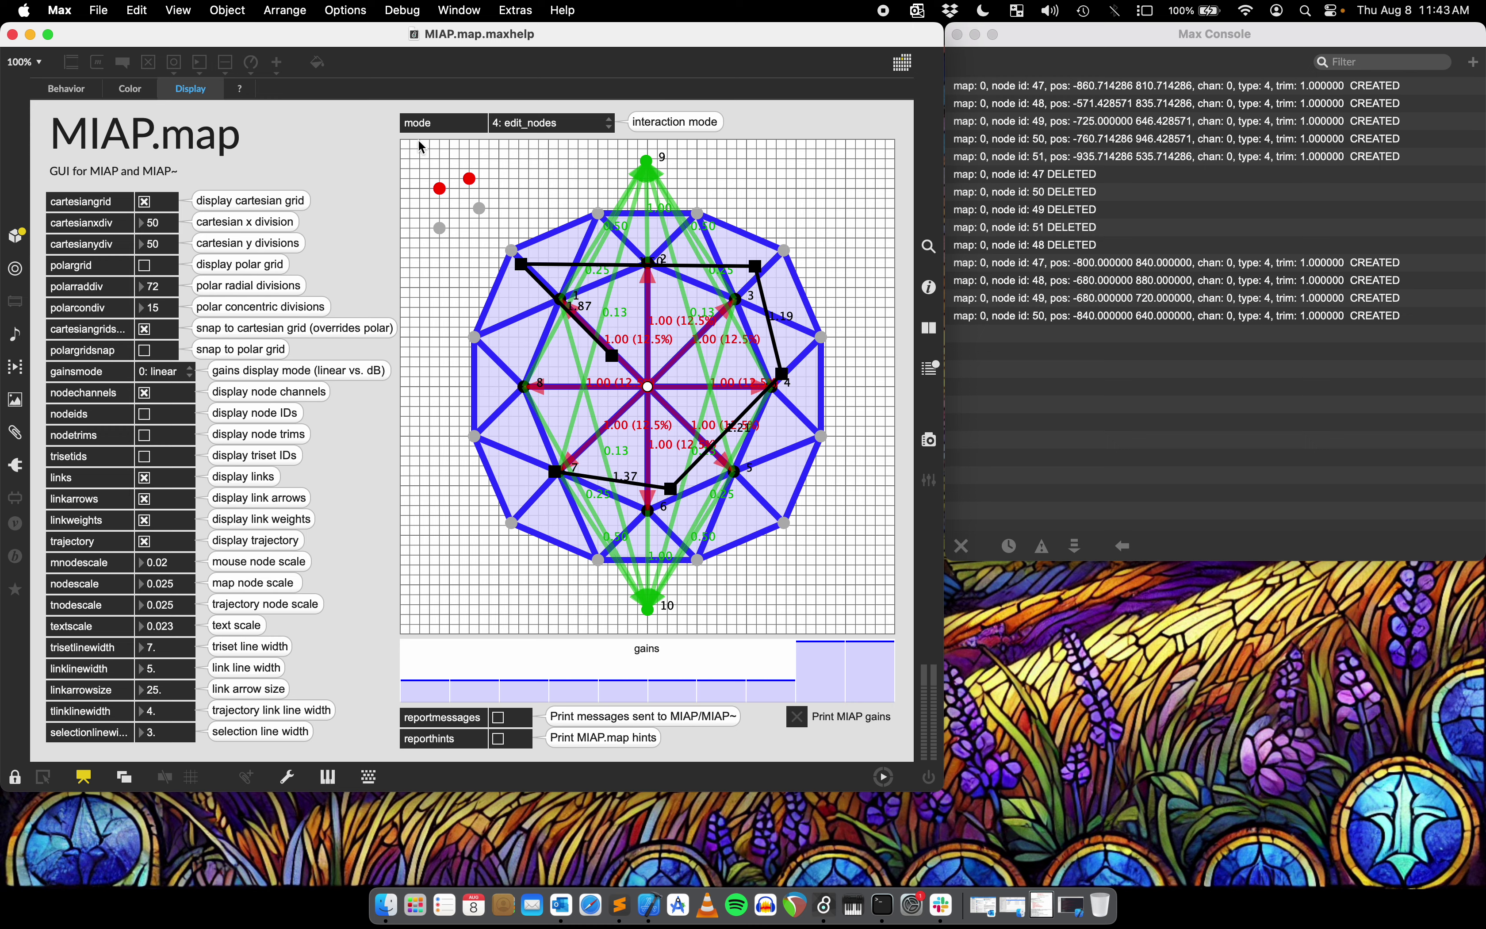
- Select all map nodes and snap them to the Cartesian grid, then move the two leftmost outer polygon nodes one cell further left
drag(420, 141, 889, 630)
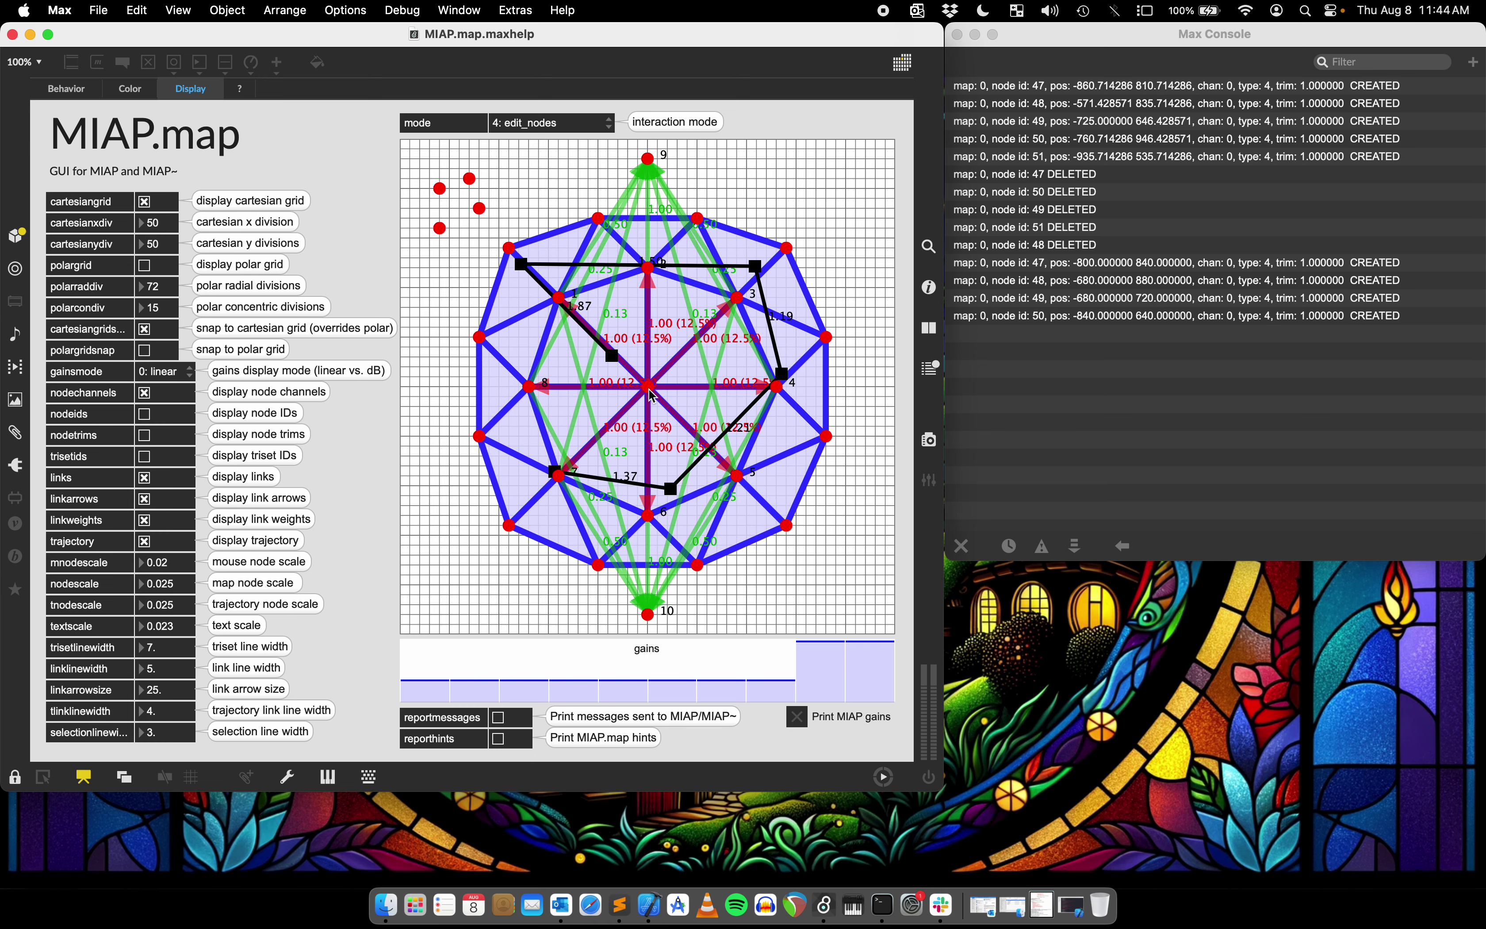
drag(451, 326, 510, 482)
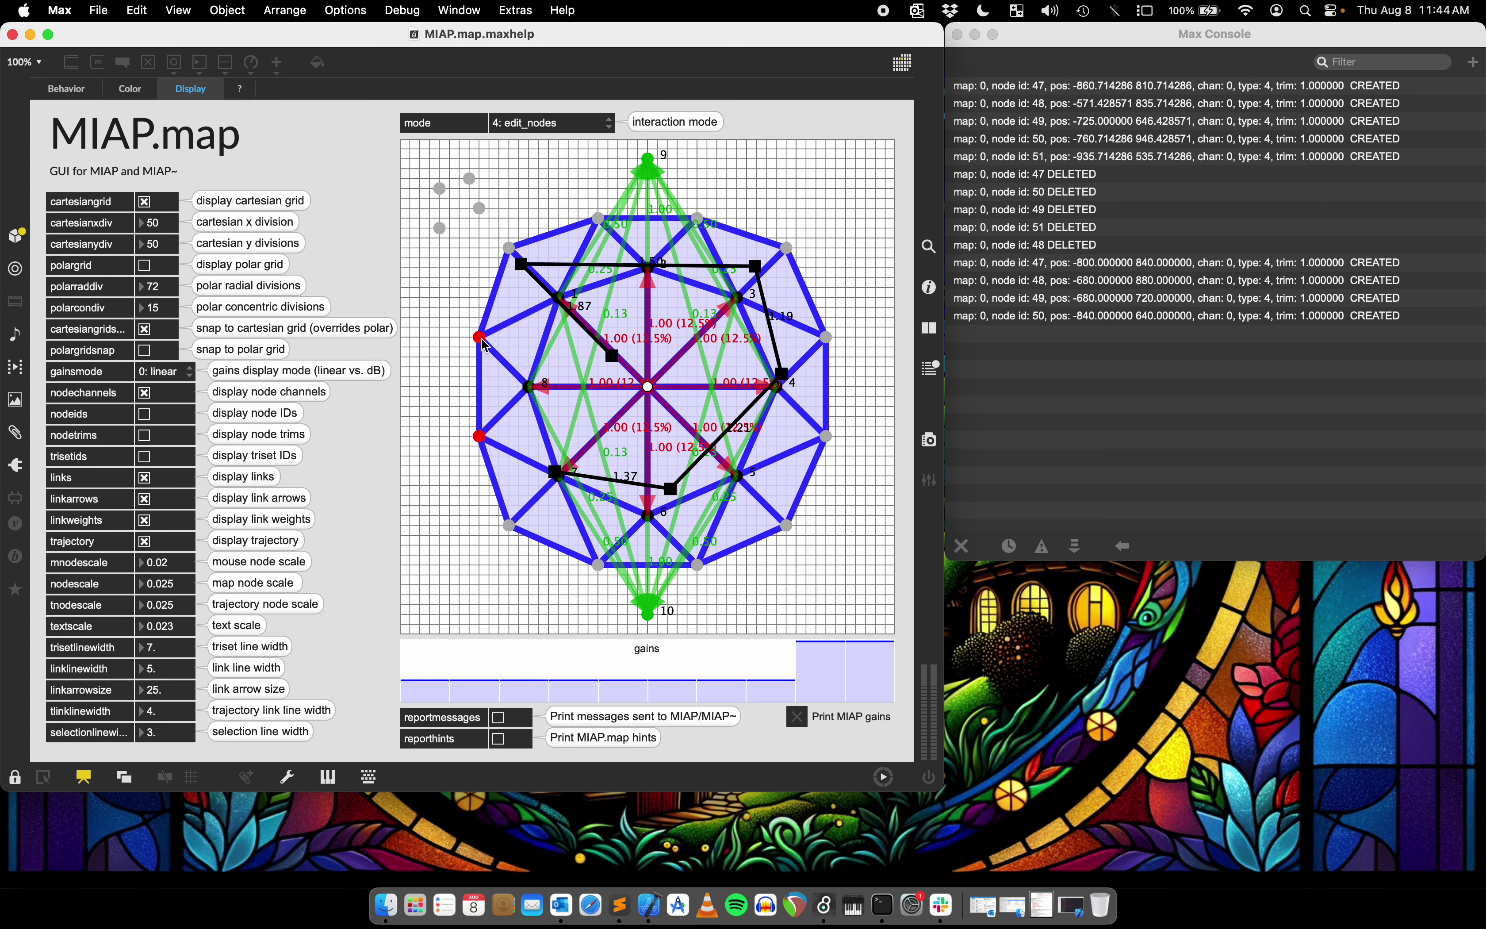
drag(478, 338, 470, 337)
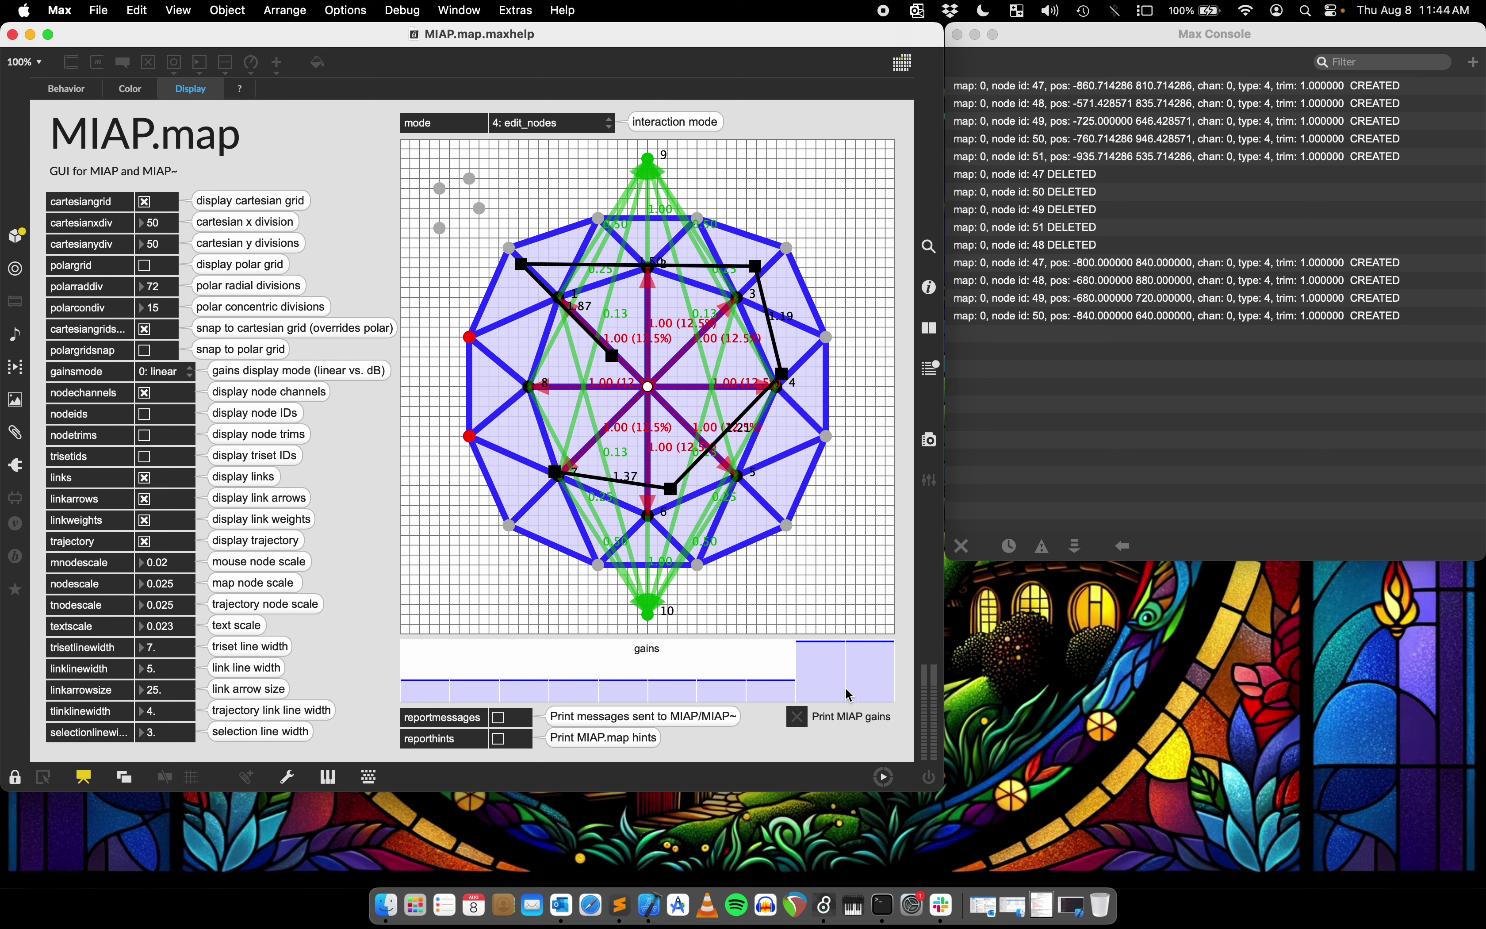
- Delete the four unlinked nodes outside the polygon in the map's upper-left corner
click(490, 240)
drag(495, 222, 400, 151)
key(BackSpace)
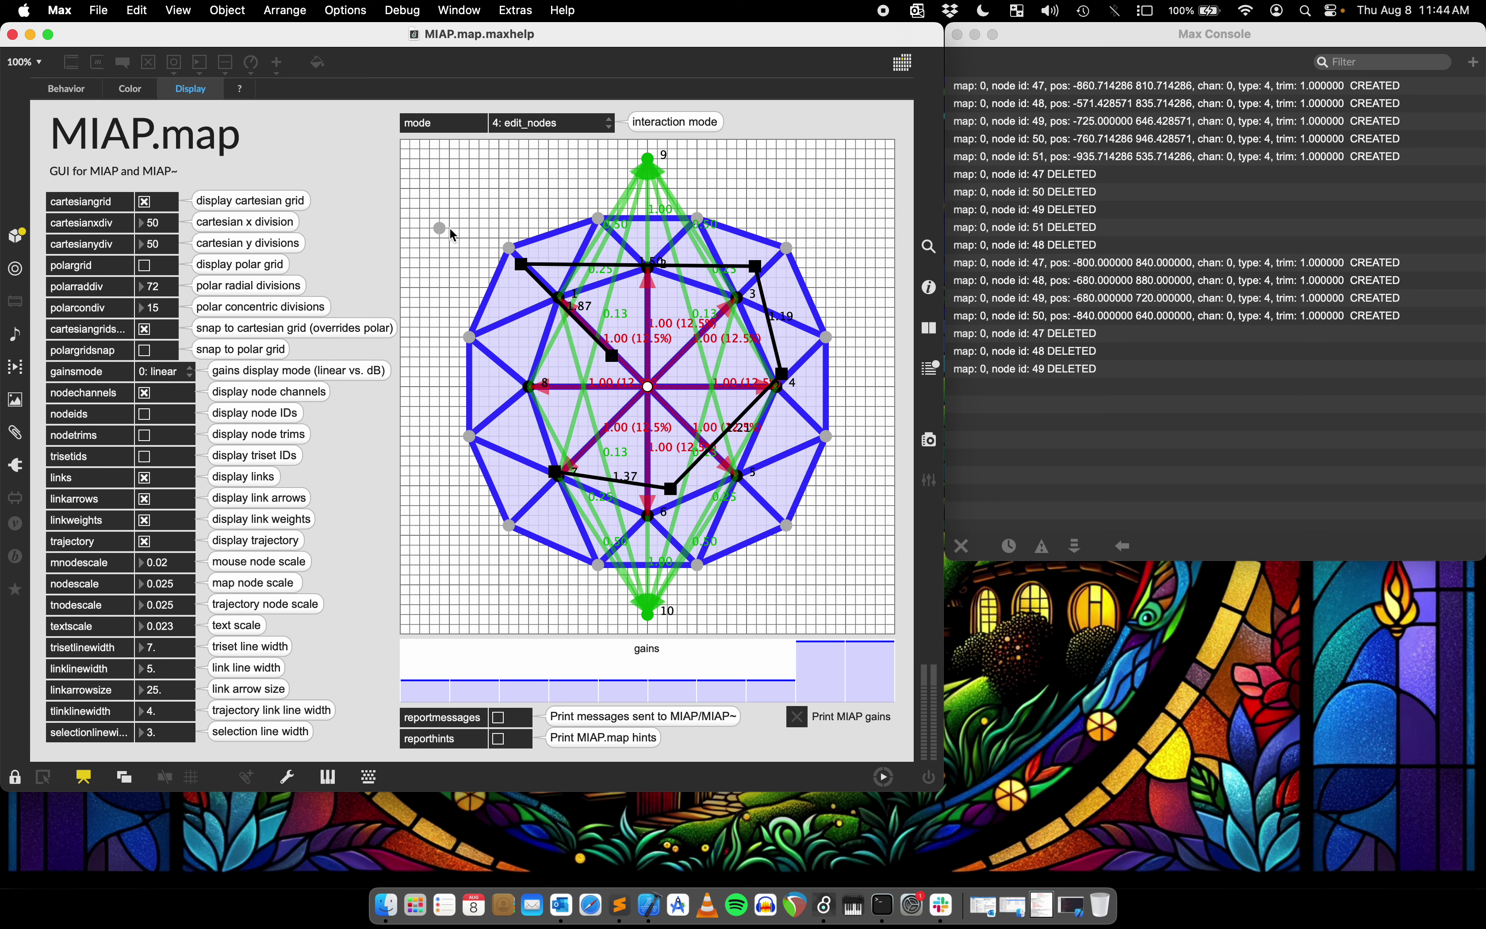
alt+click(441, 229)
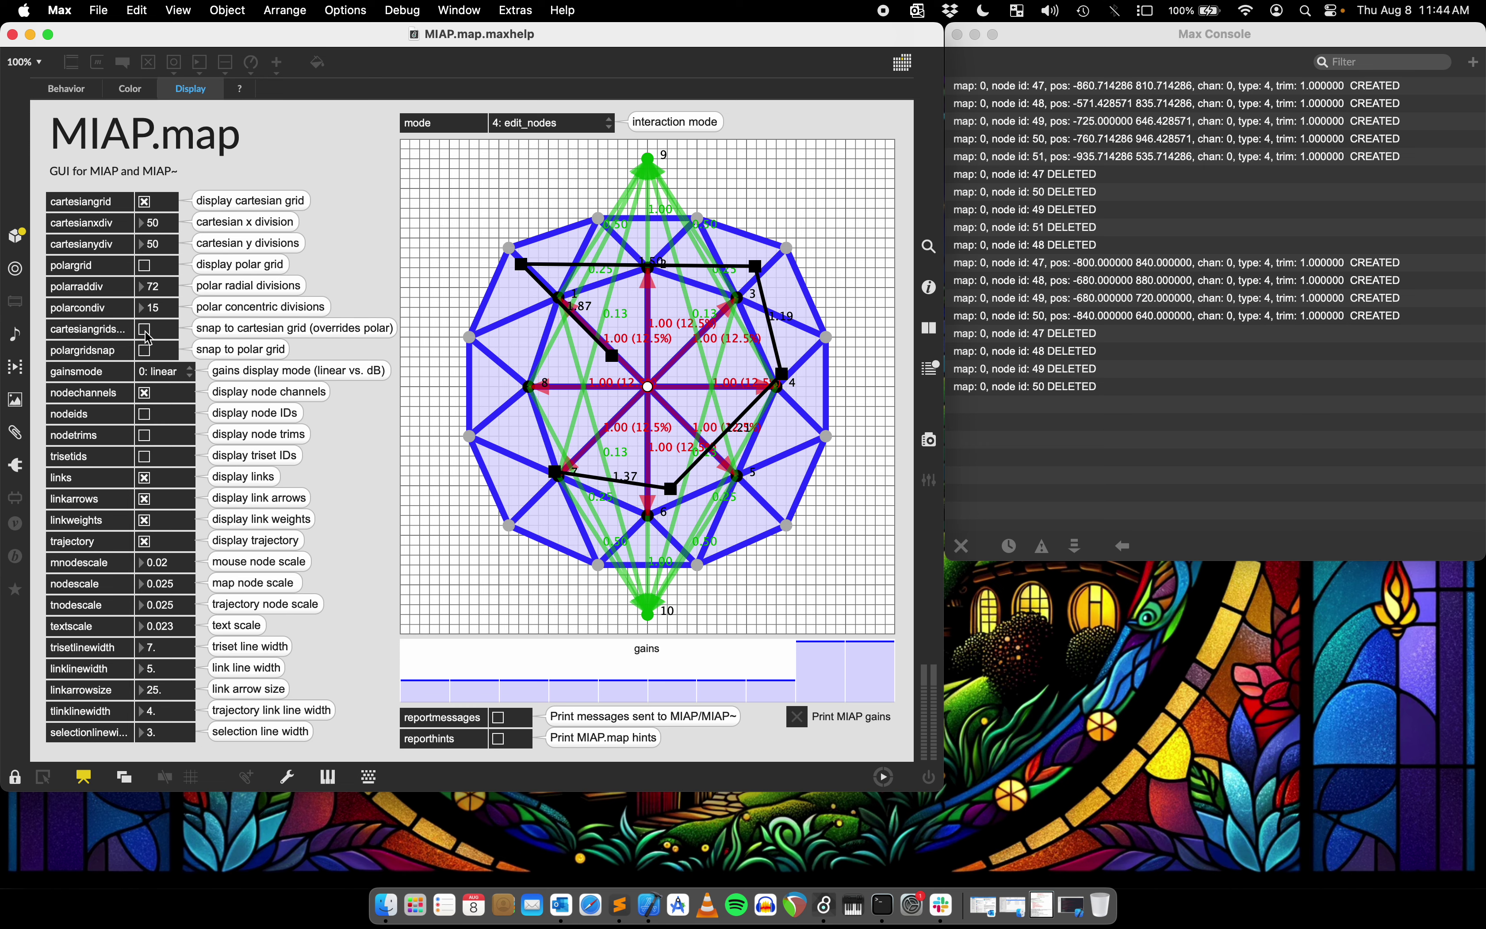
- Replace the displayed Cartesian grid with the polar grid and enable snapping to the polar grid
click(146, 201)
click(145, 266)
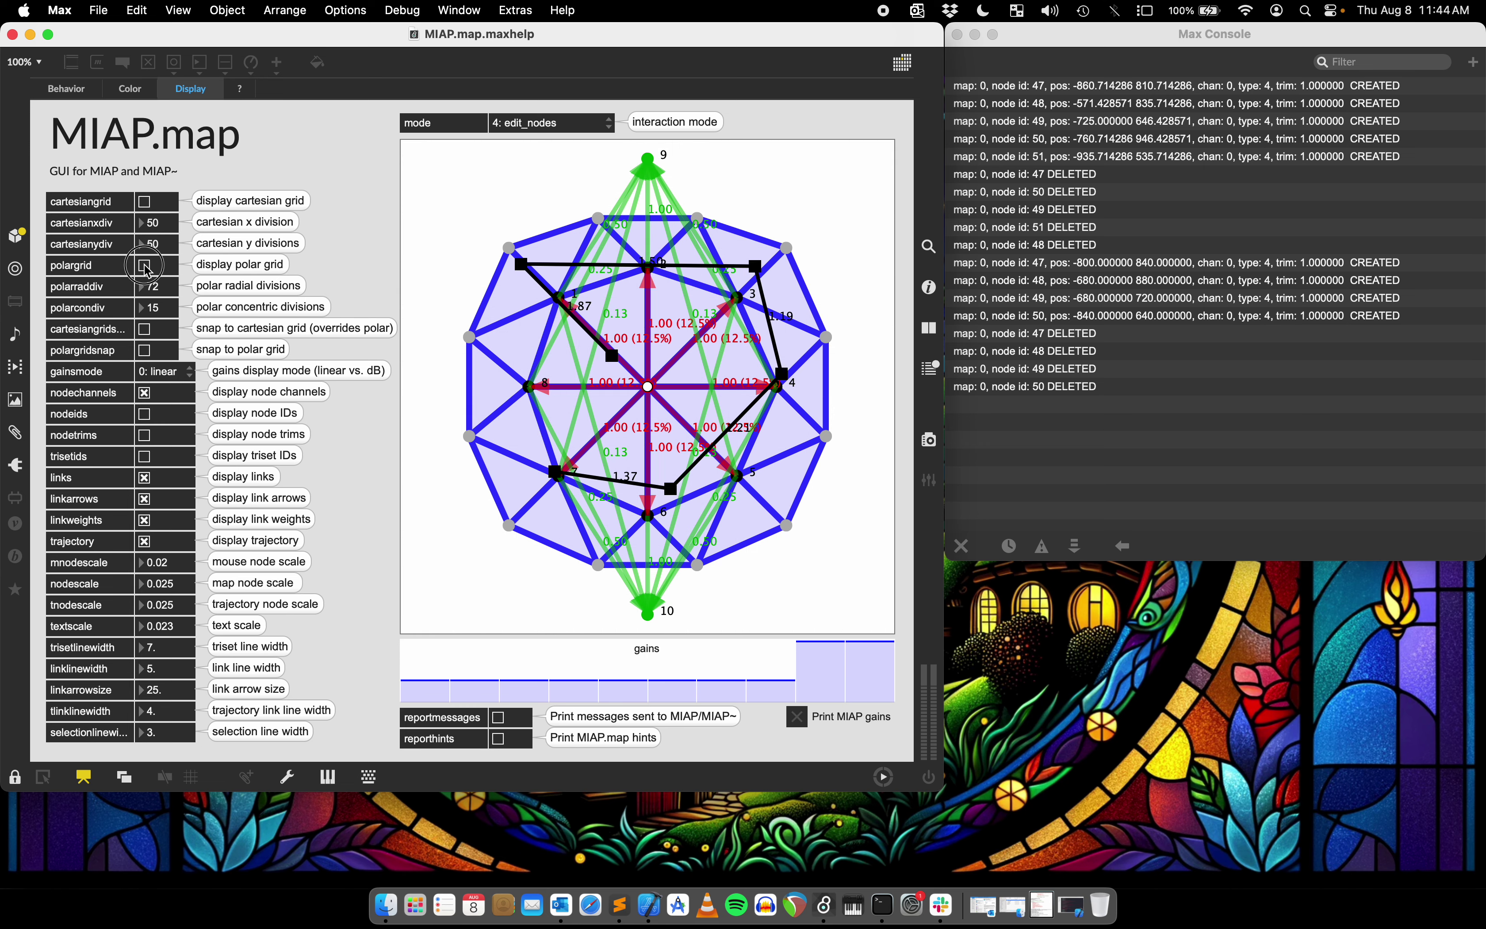
click(145, 350)
- In create_nodes mode, place seven nodes on polar grid intersections outside the polygon's upper-left side
click(531, 126)
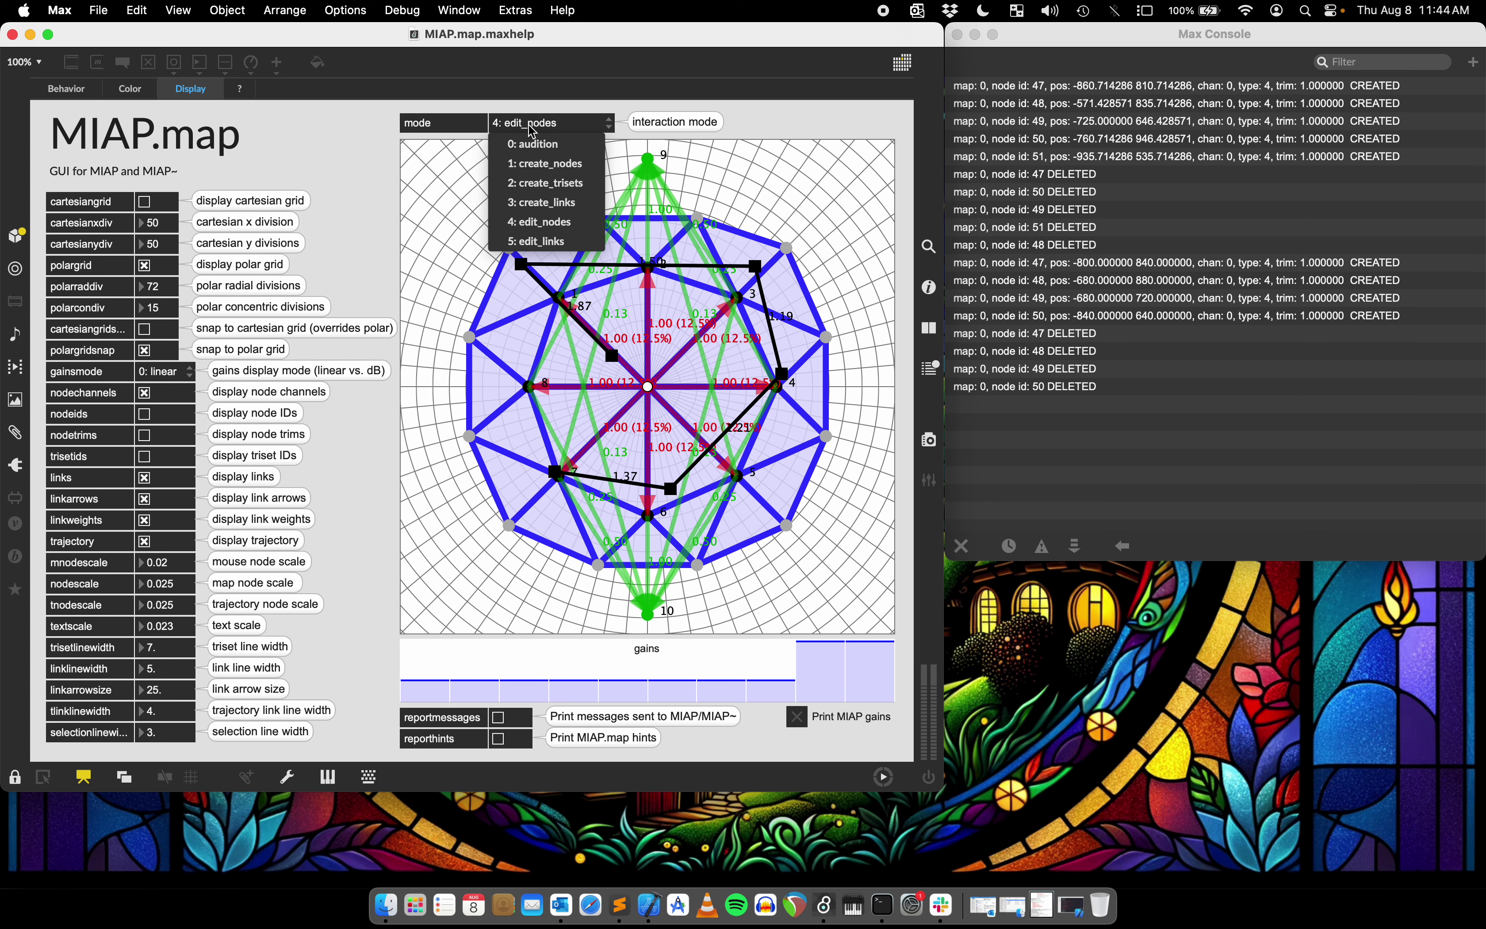
click(534, 165)
click(468, 171)
click(461, 199)
click(431, 235)
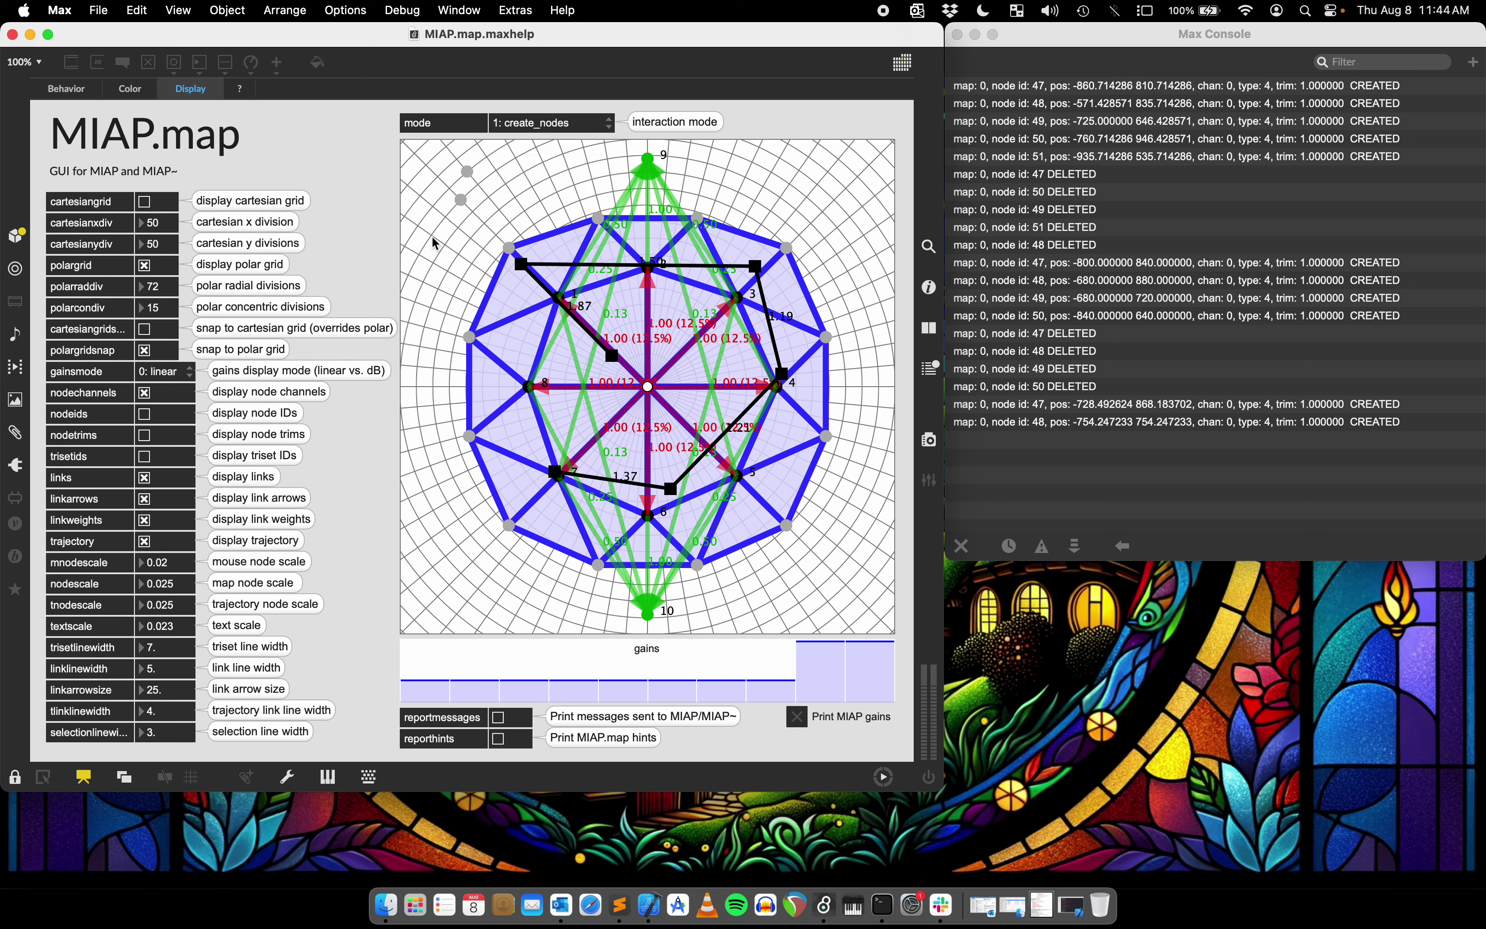
click(532, 186)
click(569, 169)
click(516, 158)
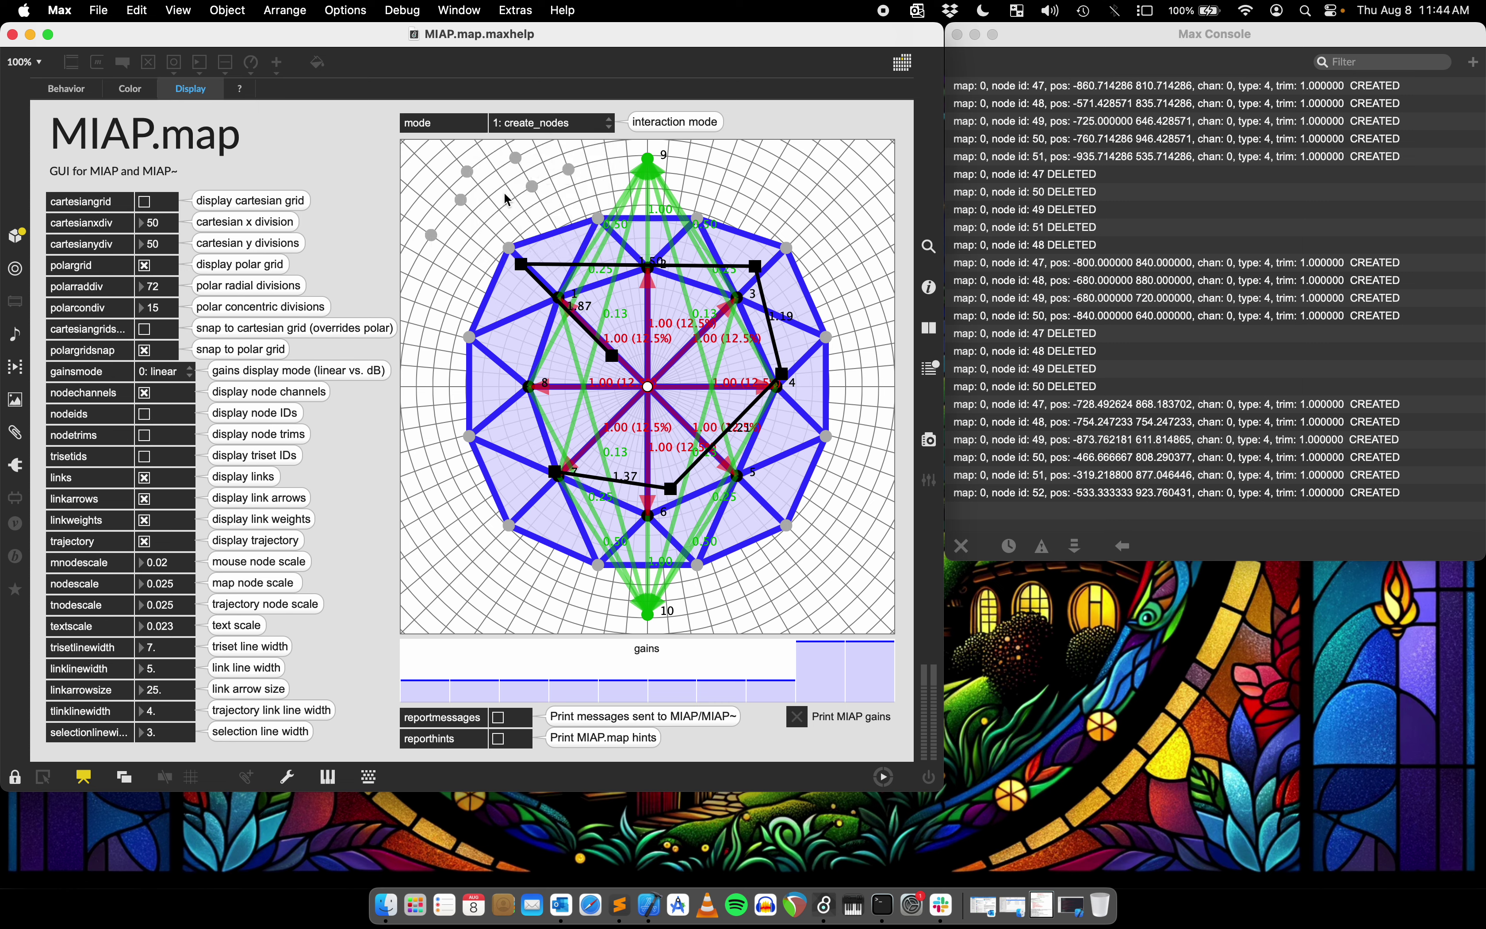
click(489, 197)
- In edit_nodes mode, move one of the unlinked nodes down to a polar grid intersection just outside the polygon's upper-left corner
click(548, 131)
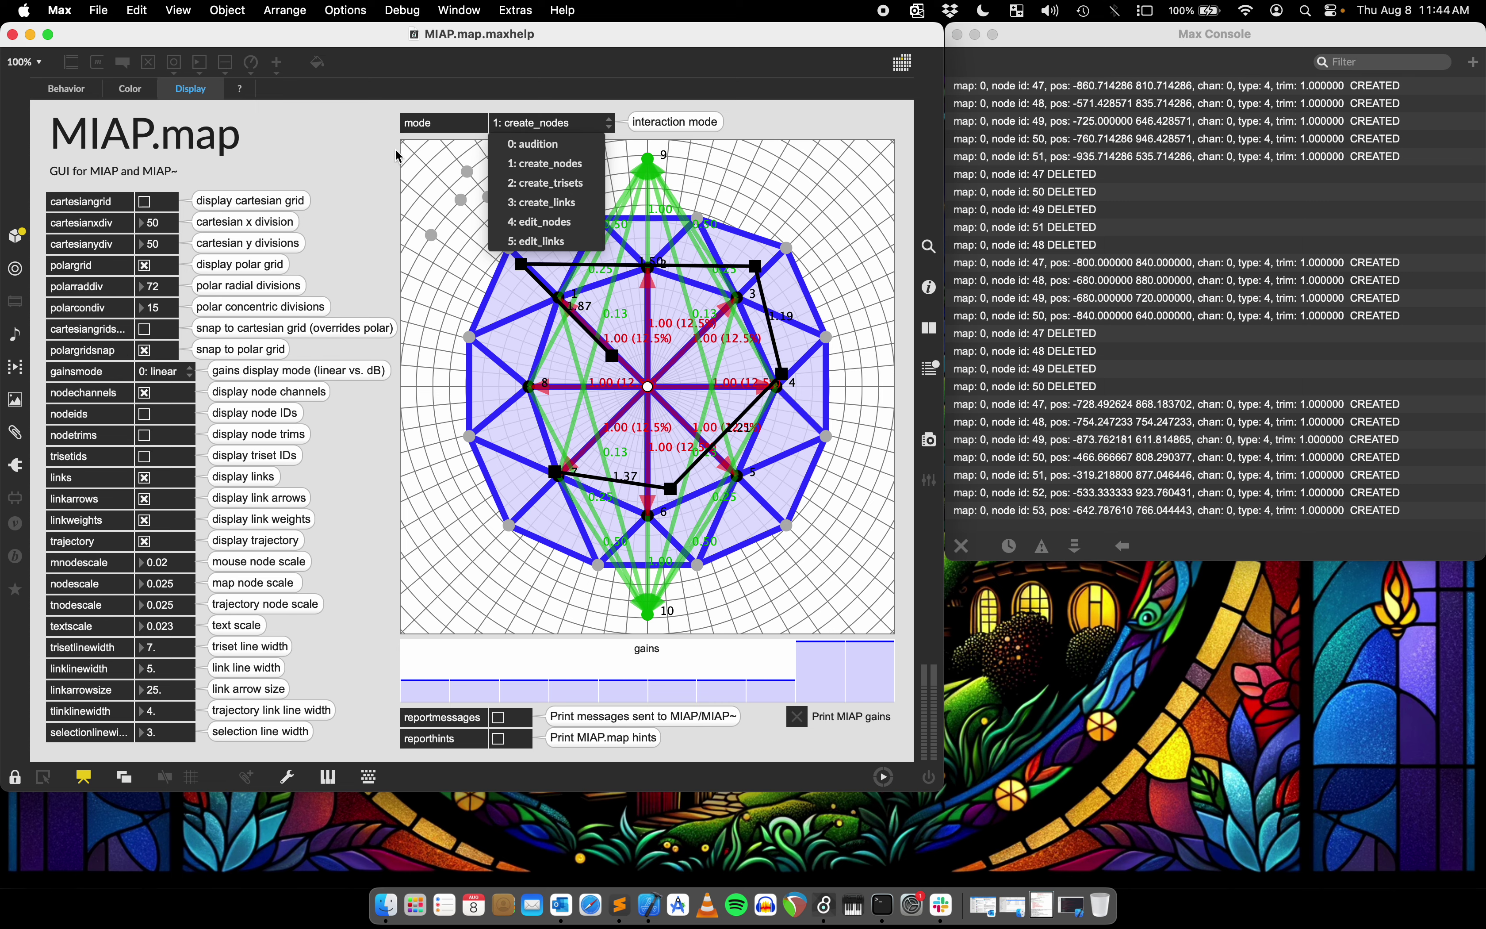
click(538, 227)
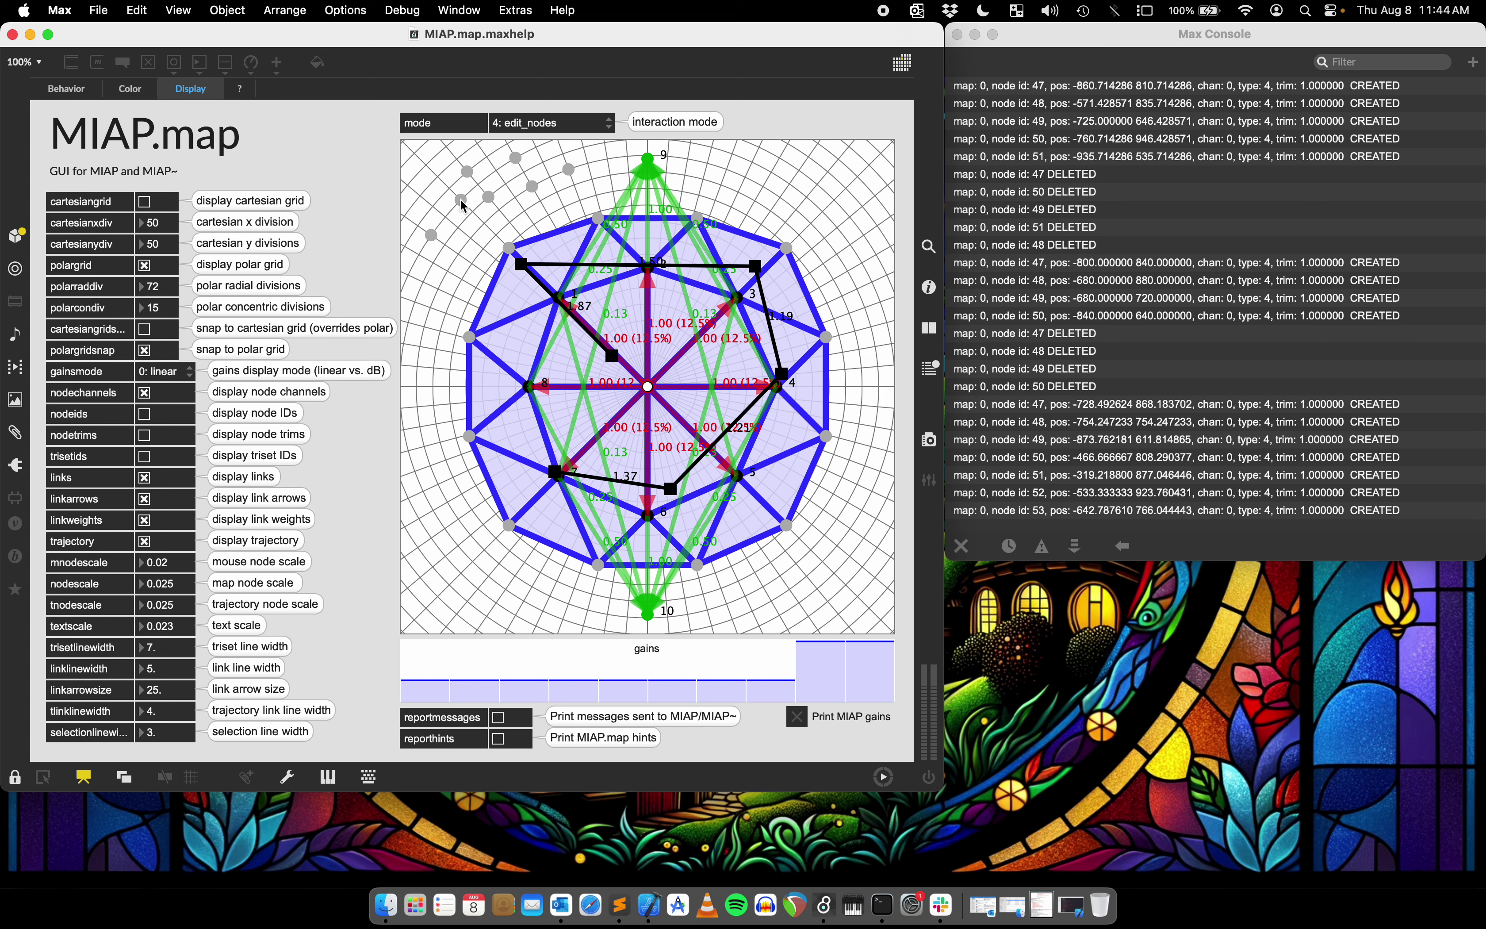
drag(466, 201, 462, 264)
- Switch to audition mode and, with MIAP message reporting on, move the audition point around to just above the map's centre
click(556, 122)
click(540, 137)
drag(625, 332, 646, 359)
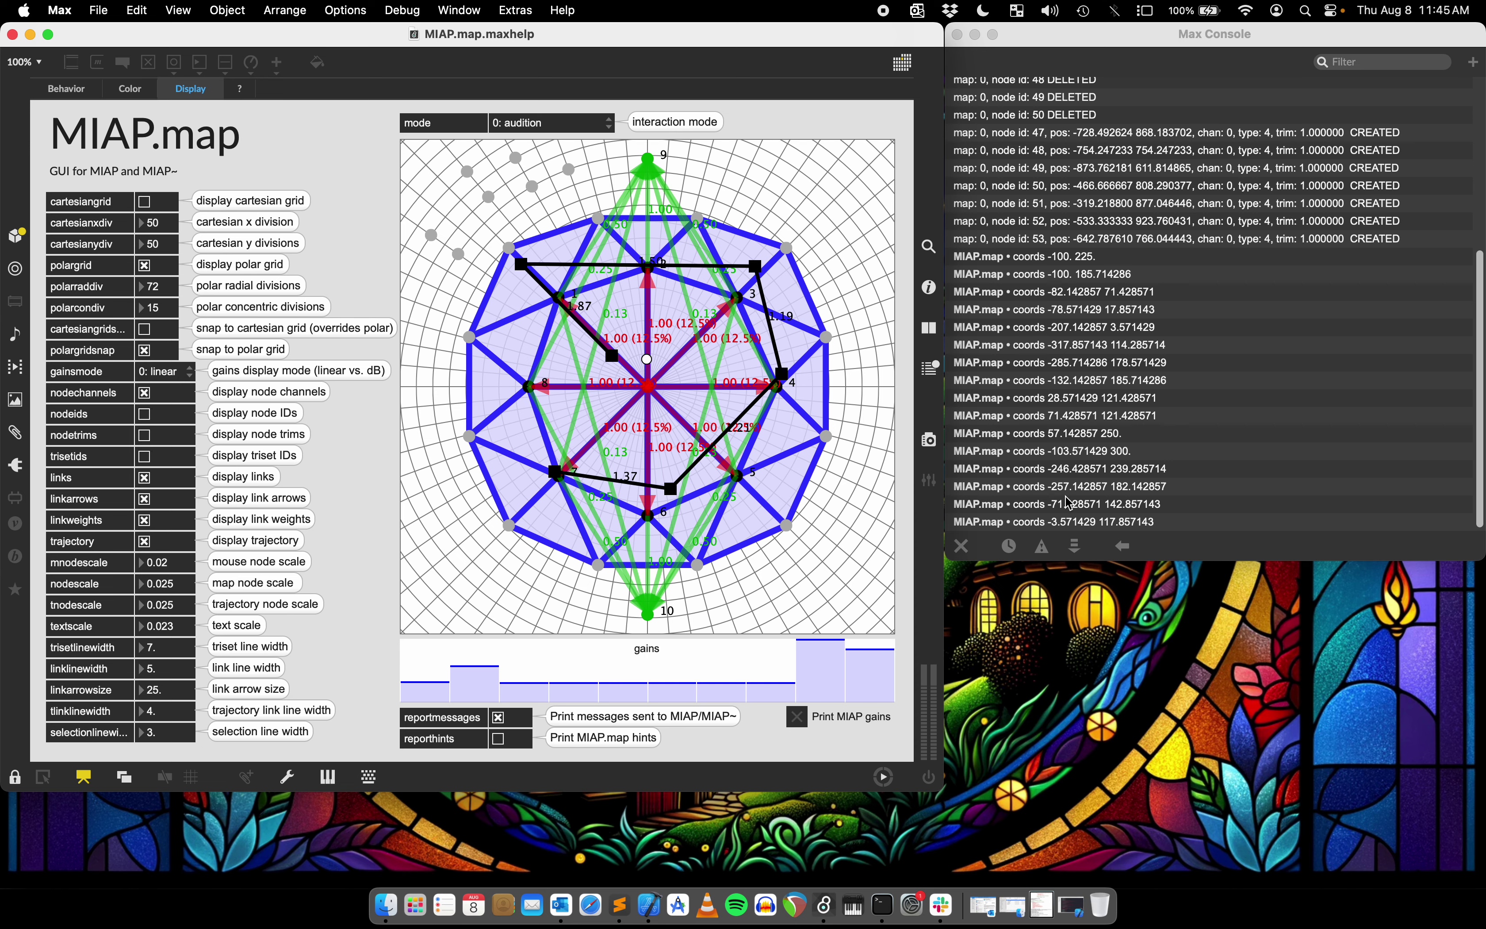
- Clear the console, then add one more node near the map's upper-left corner in create_nodes mode
click(960, 551)
click(960, 550)
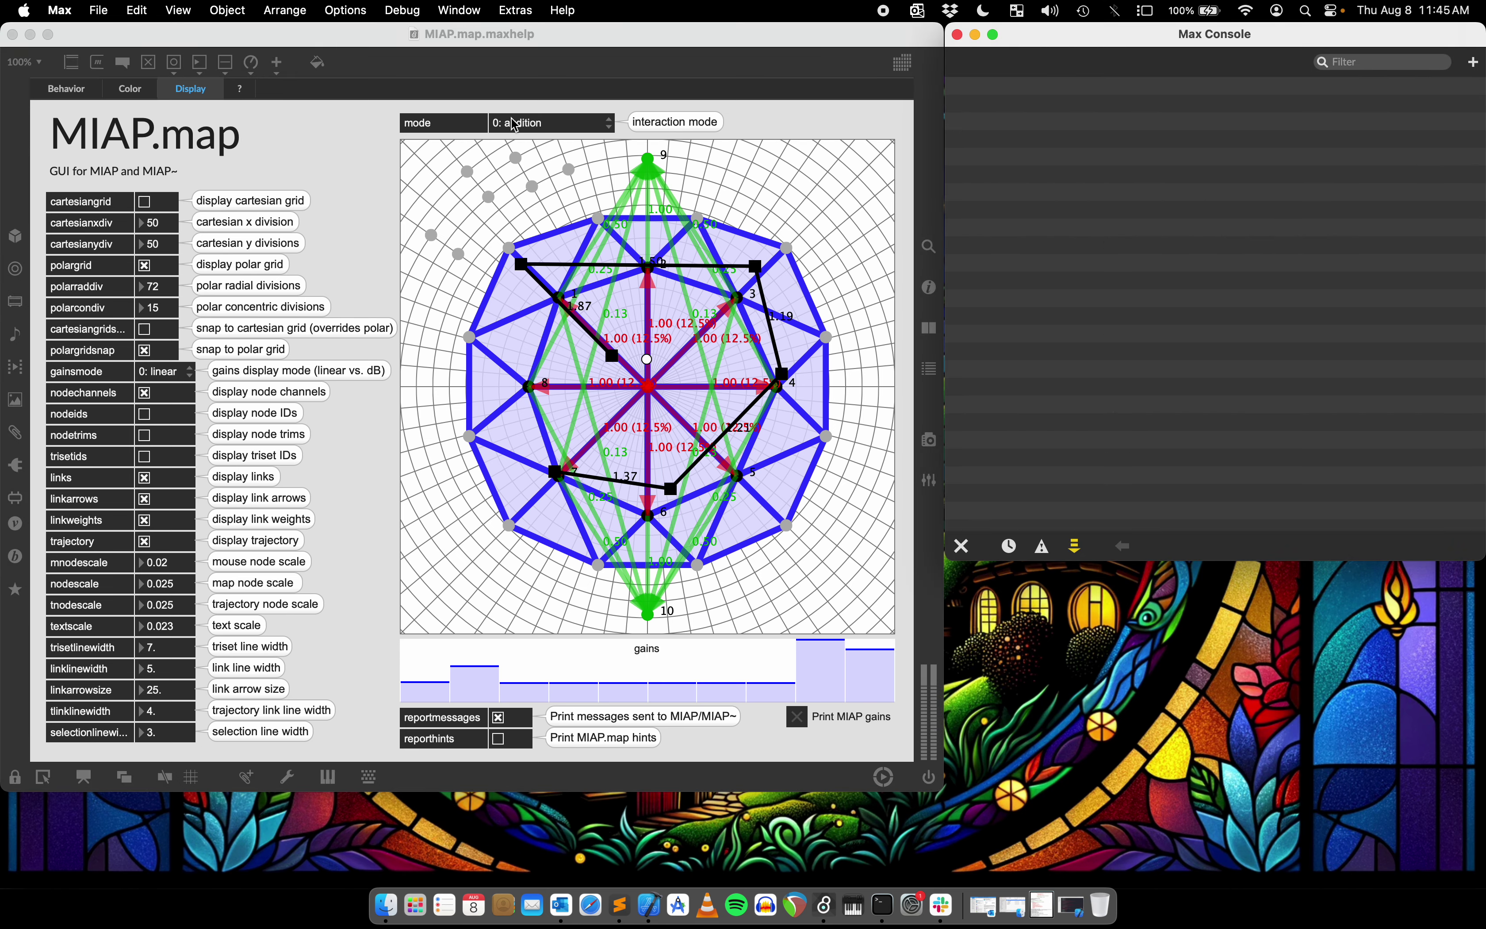
click(514, 123)
click(536, 164)
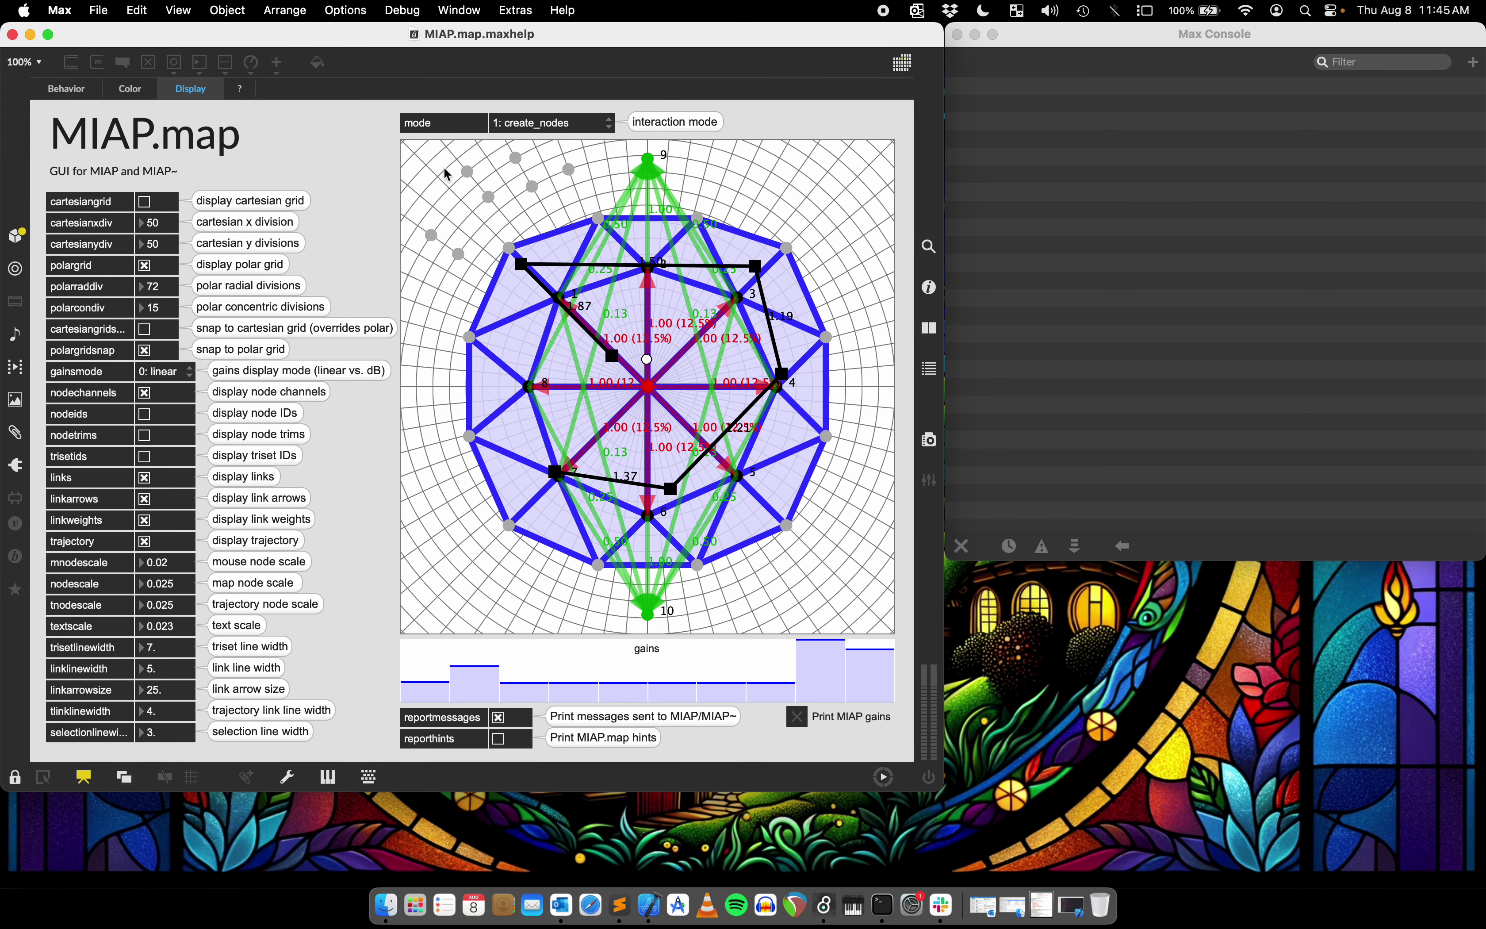
click(437, 176)
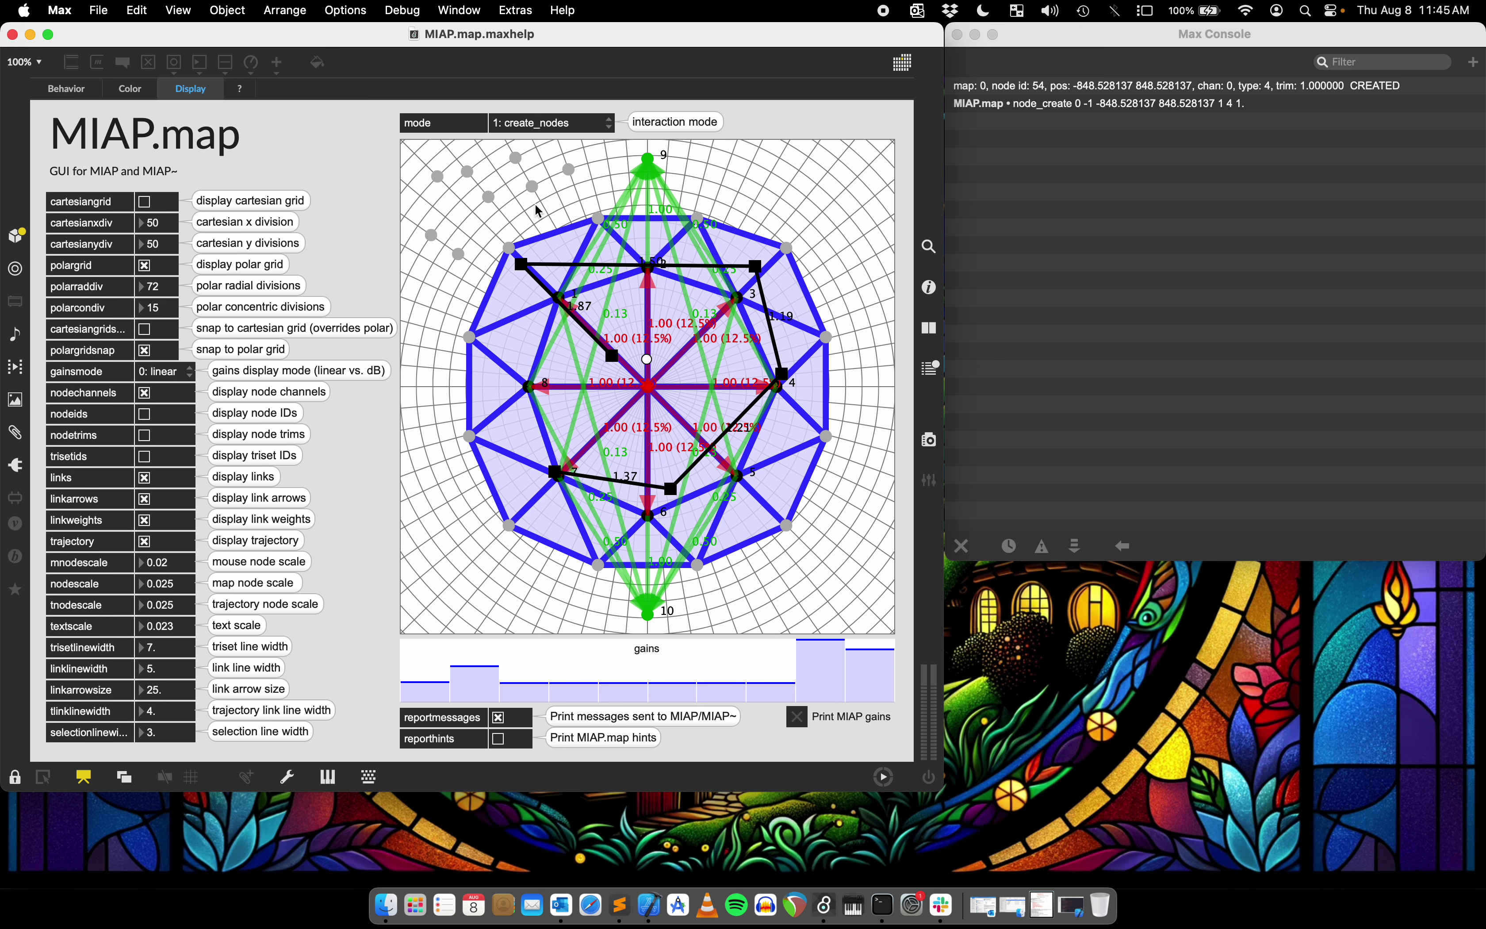
- Turn off message reporting and delete all eight unlinked nodes outside the polygon in edit_nodes mode
click(497, 717)
click(543, 122)
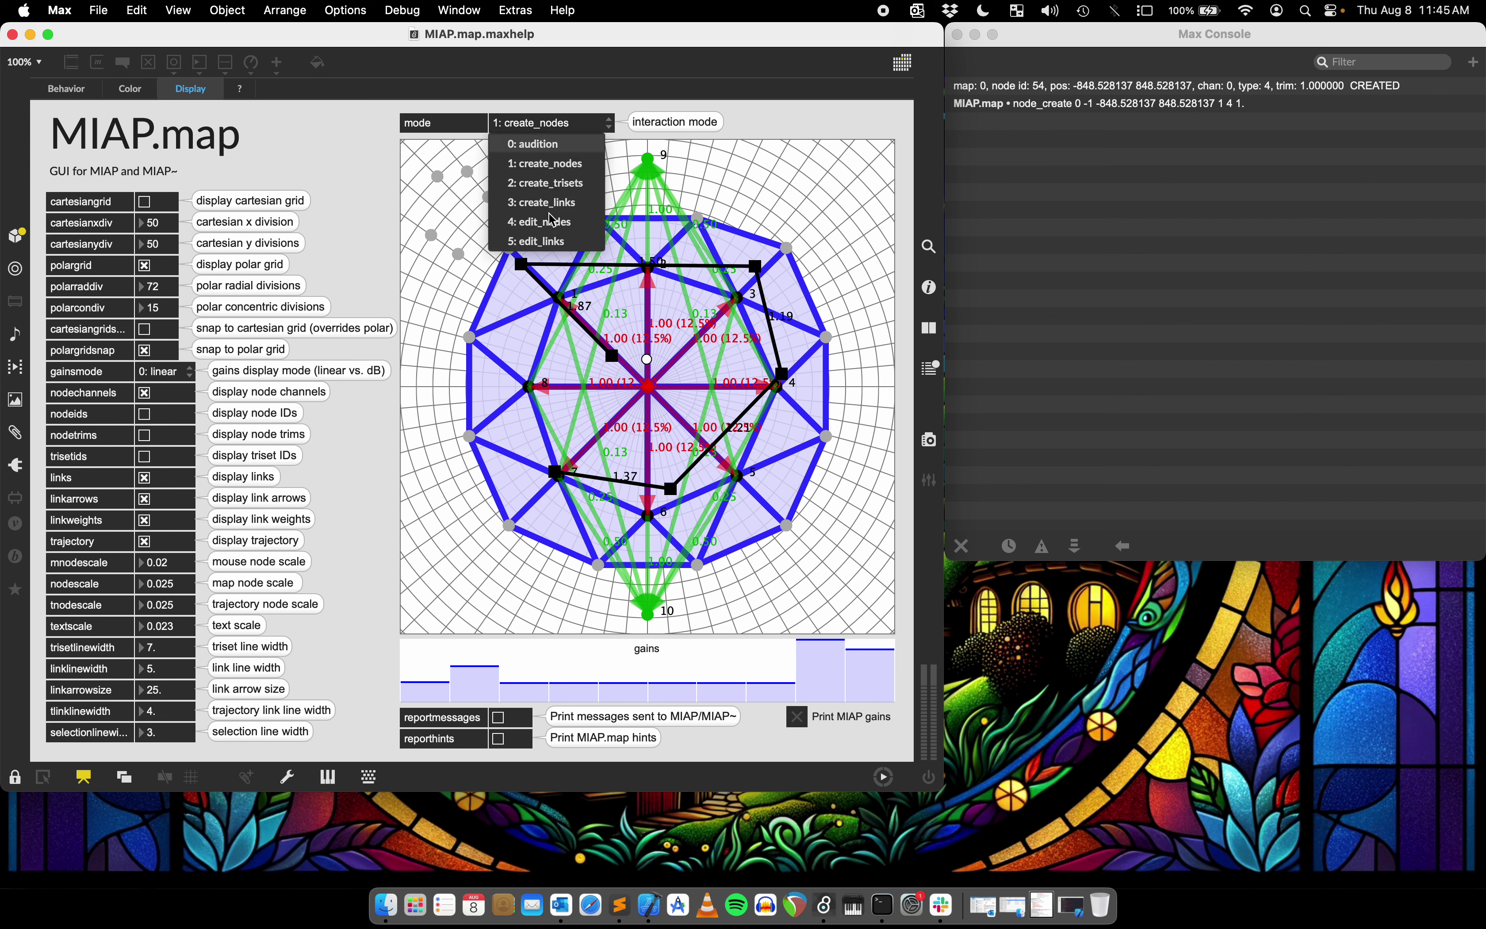
click(546, 241)
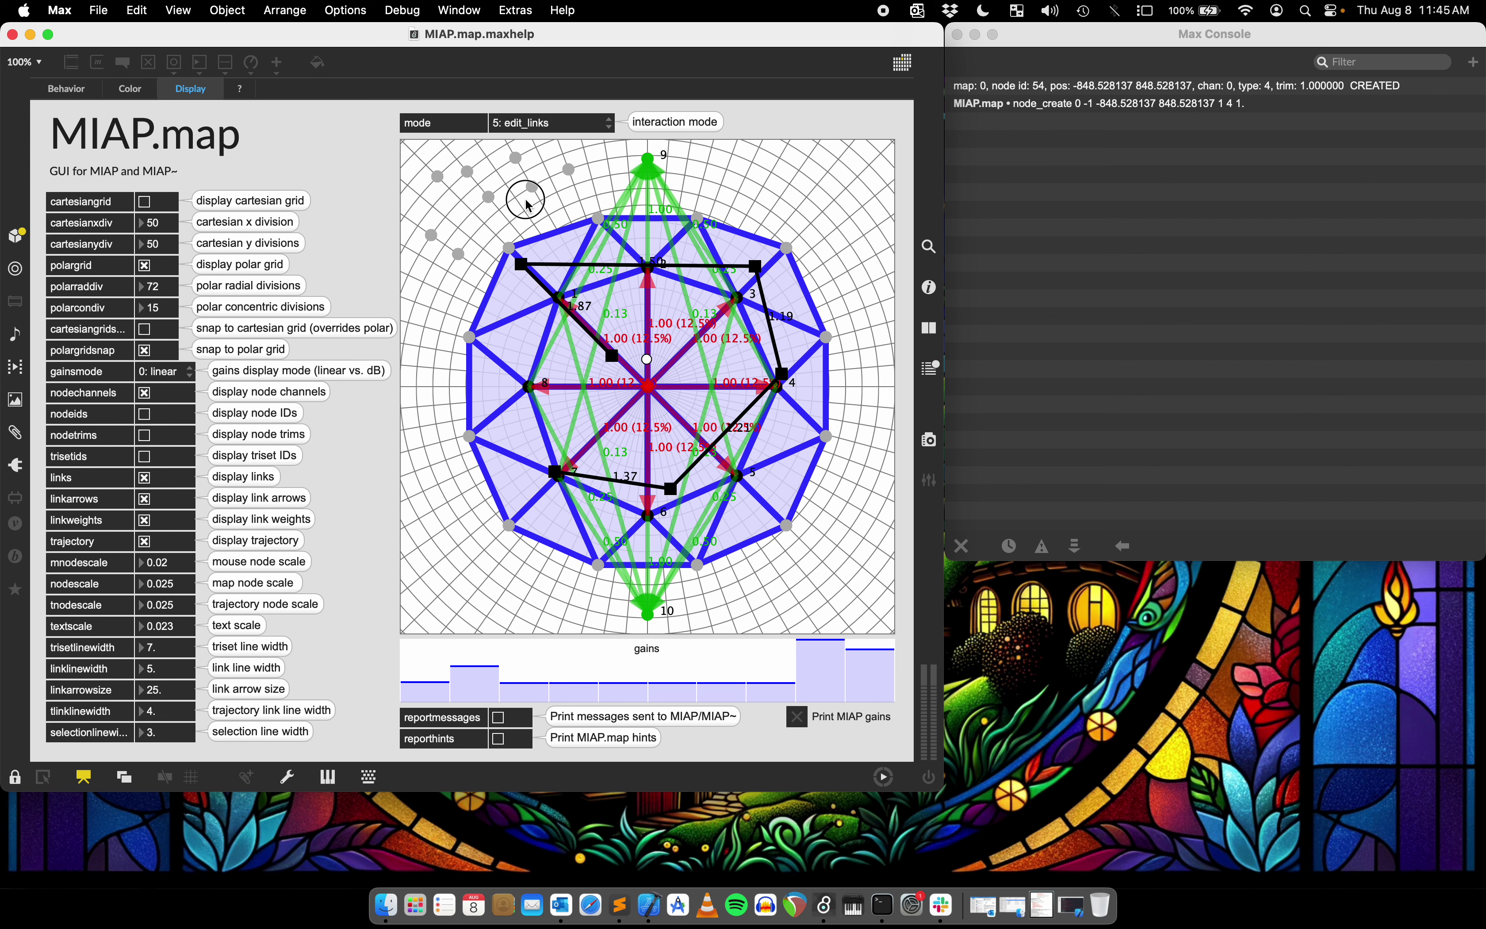
click(534, 126)
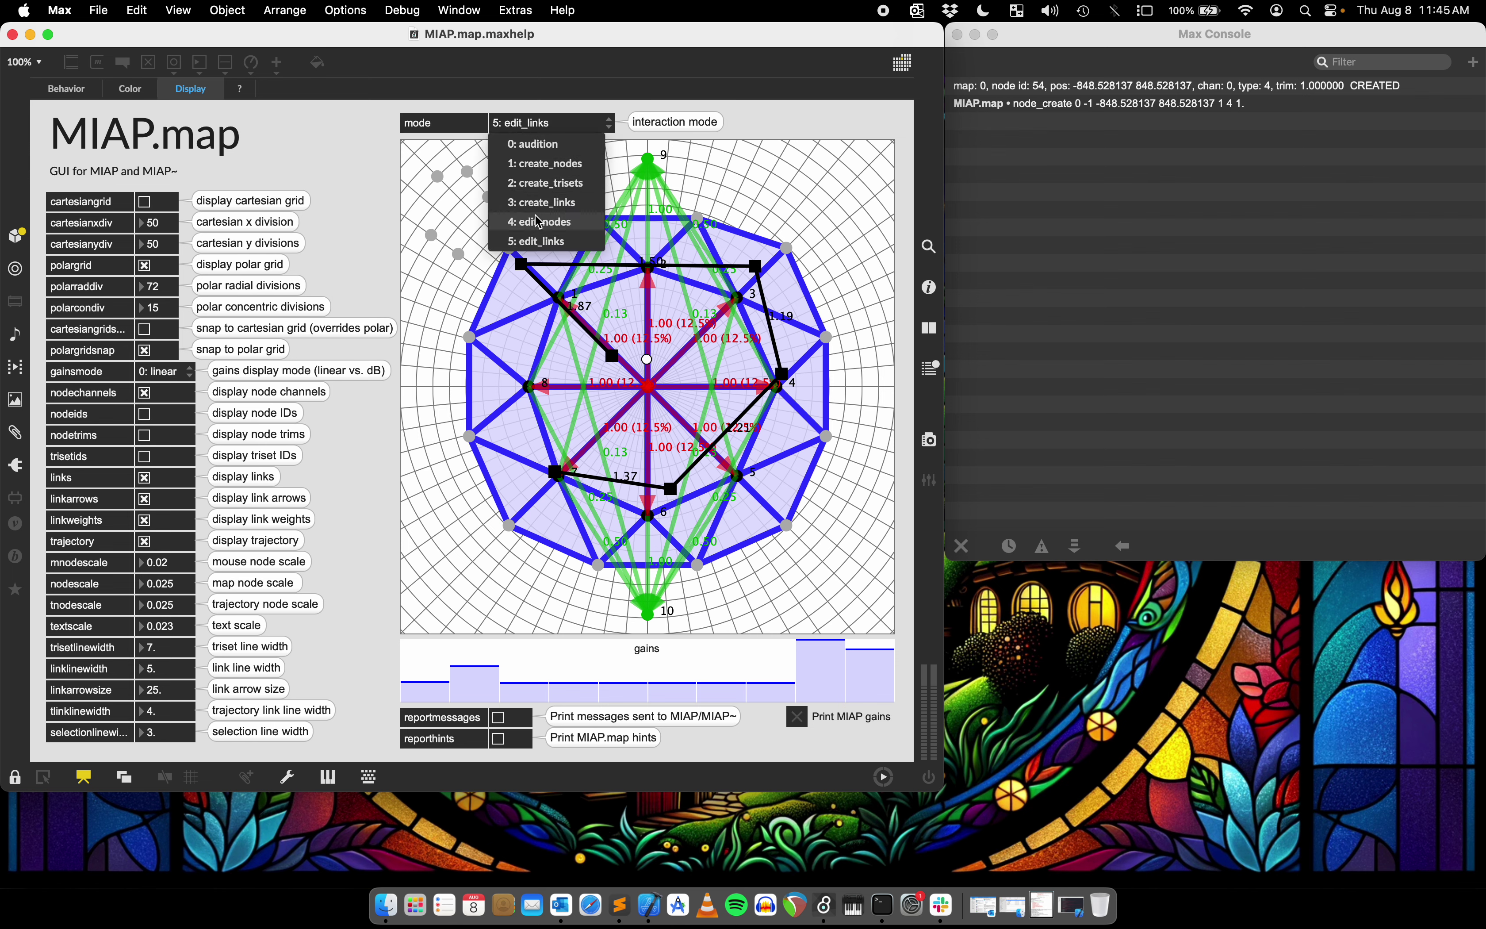
click(539, 221)
drag(568, 198, 428, 162)
key(BackSpace)
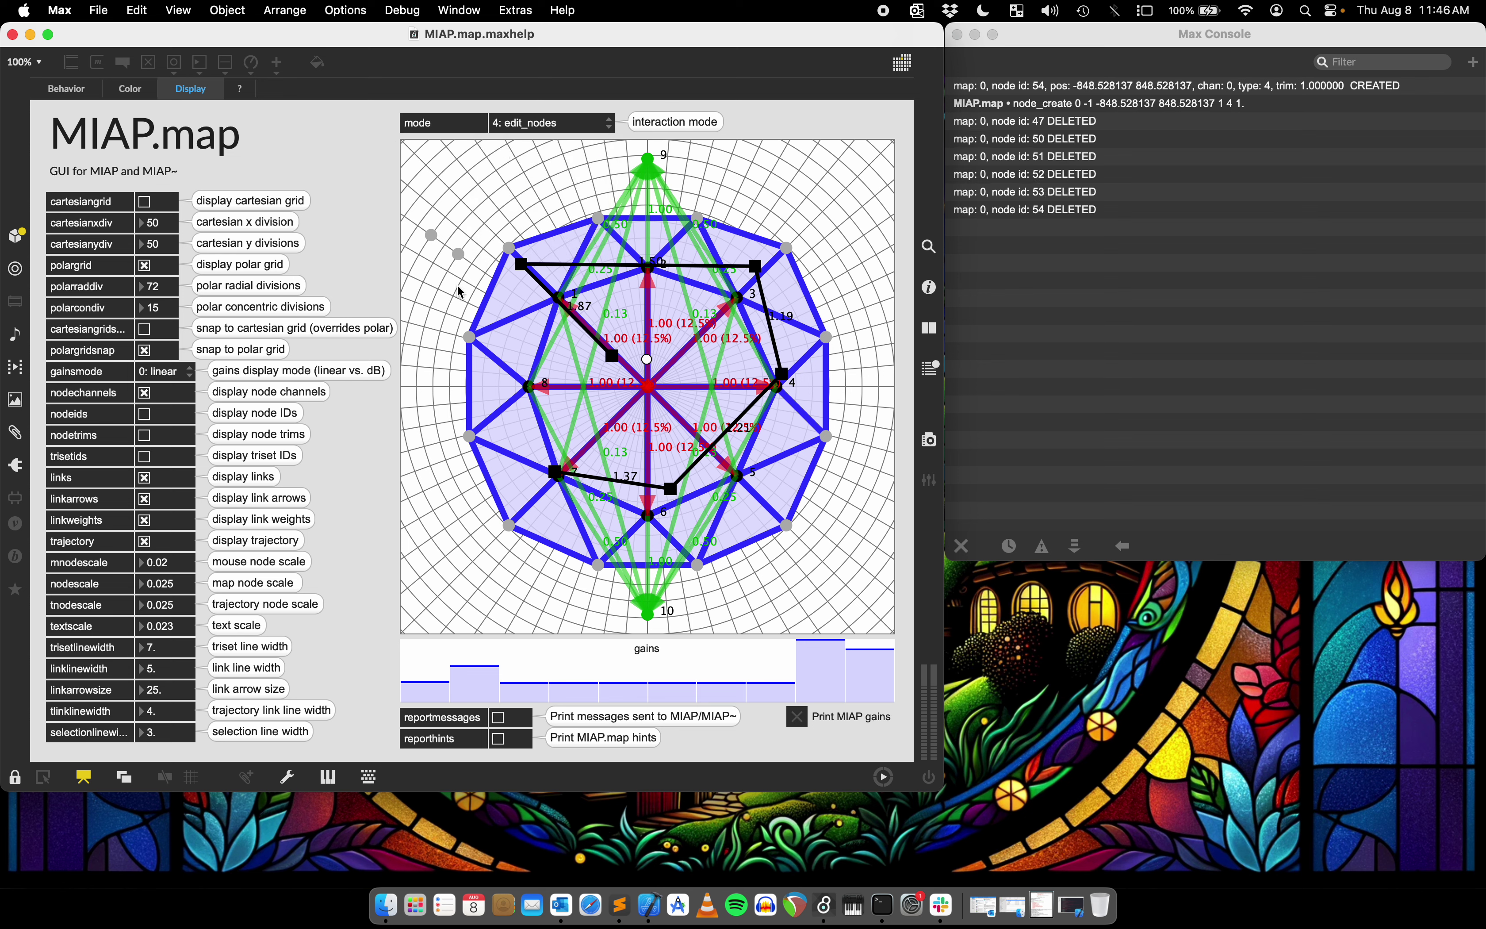
drag(463, 278, 432, 240)
key(BackSpace)
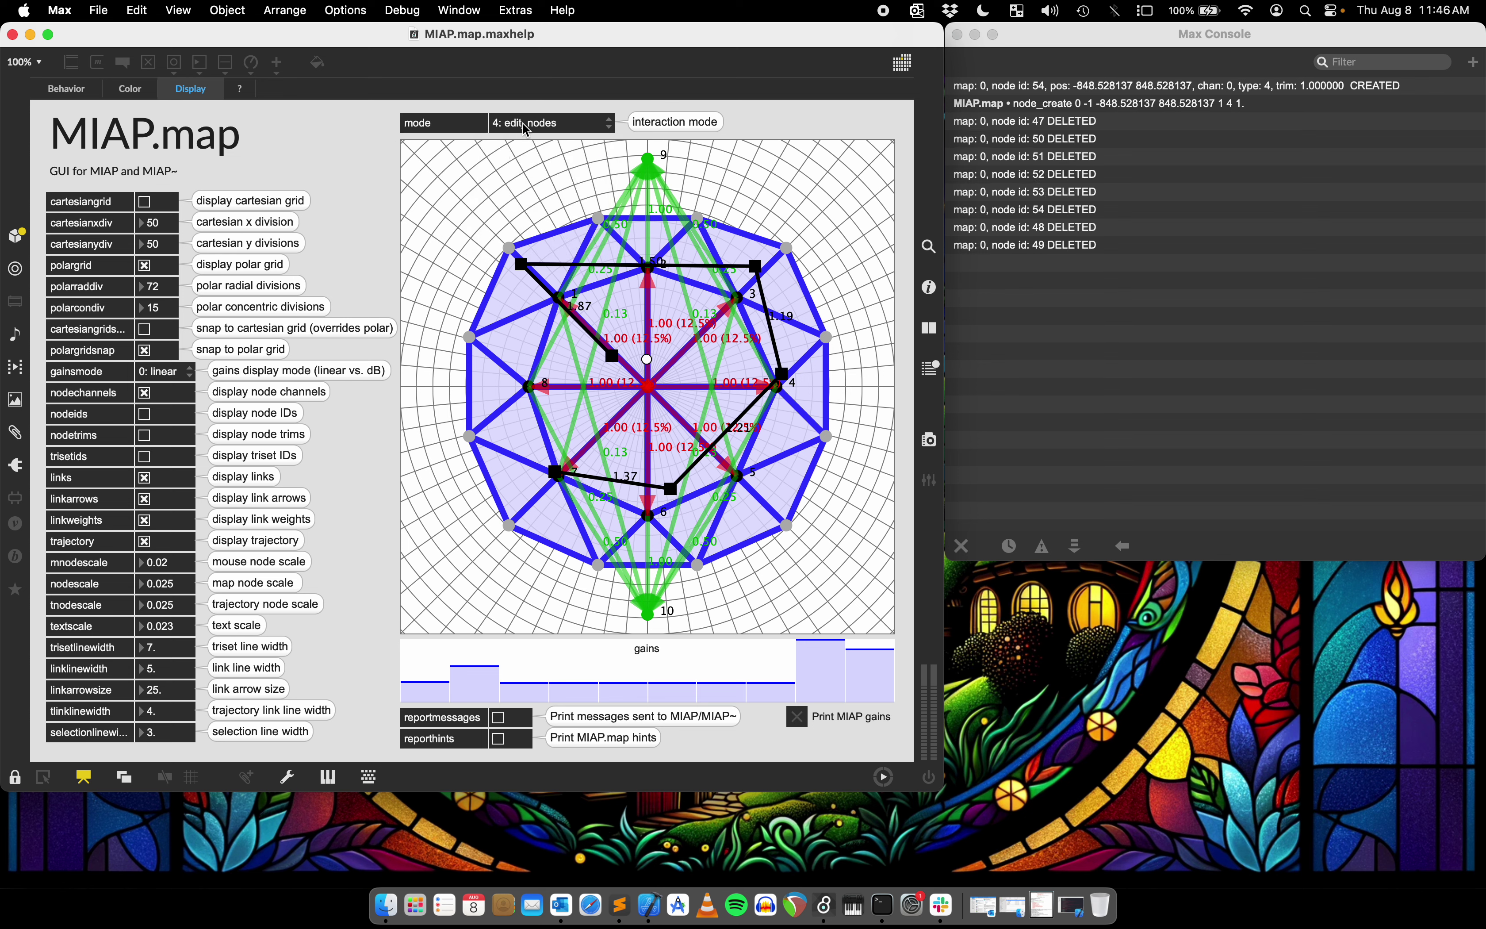
- Return the map to audition mode and clear the console
click(532, 125)
click(541, 150)
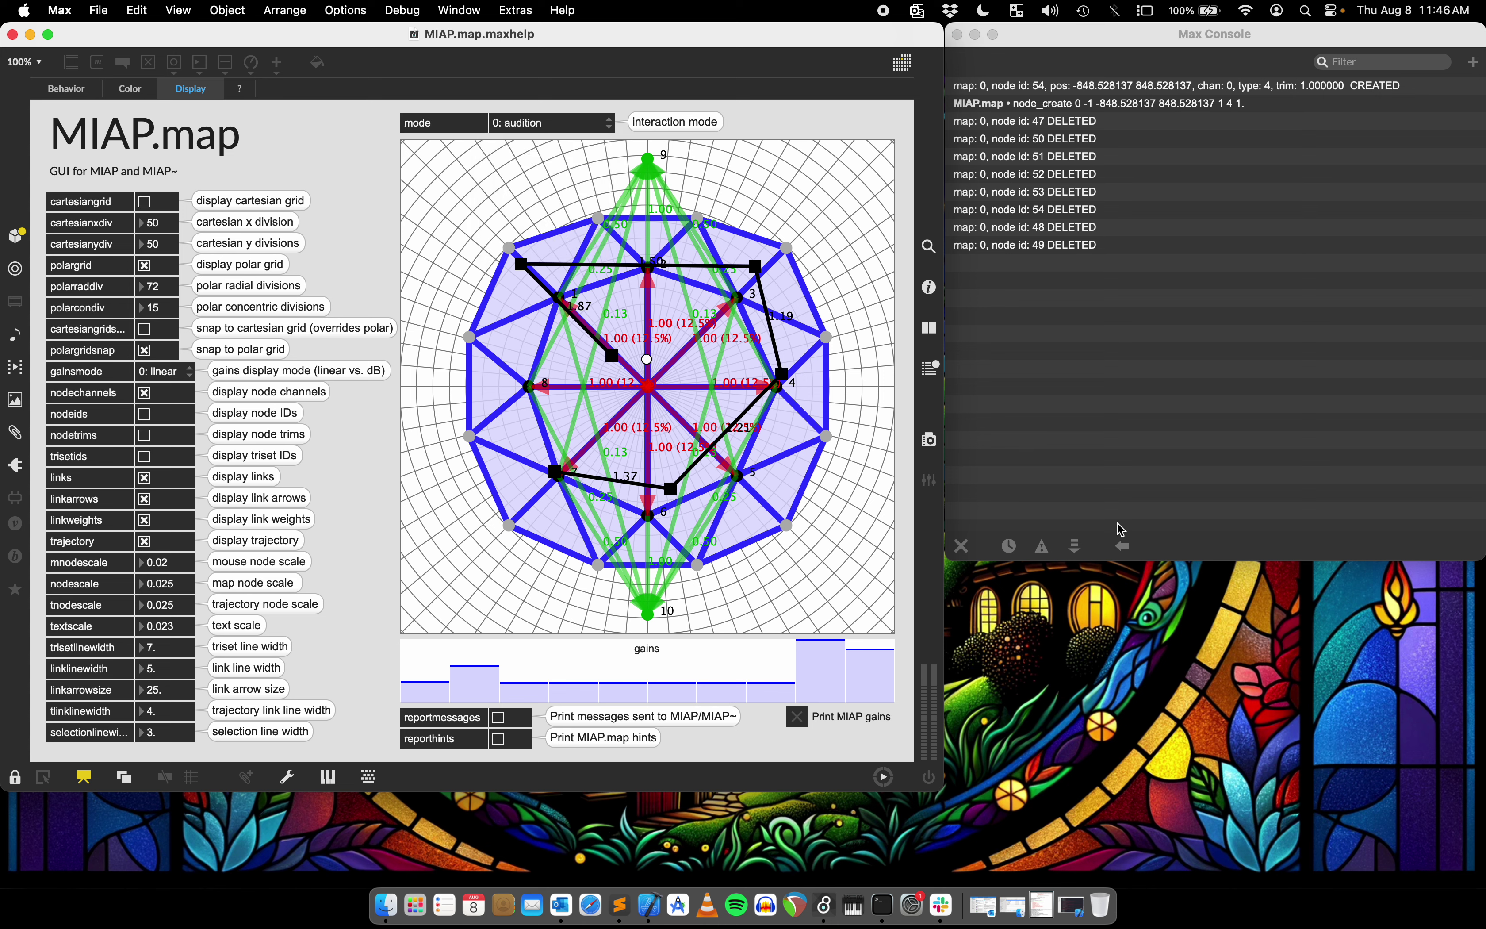
click(962, 548)
click(961, 548)
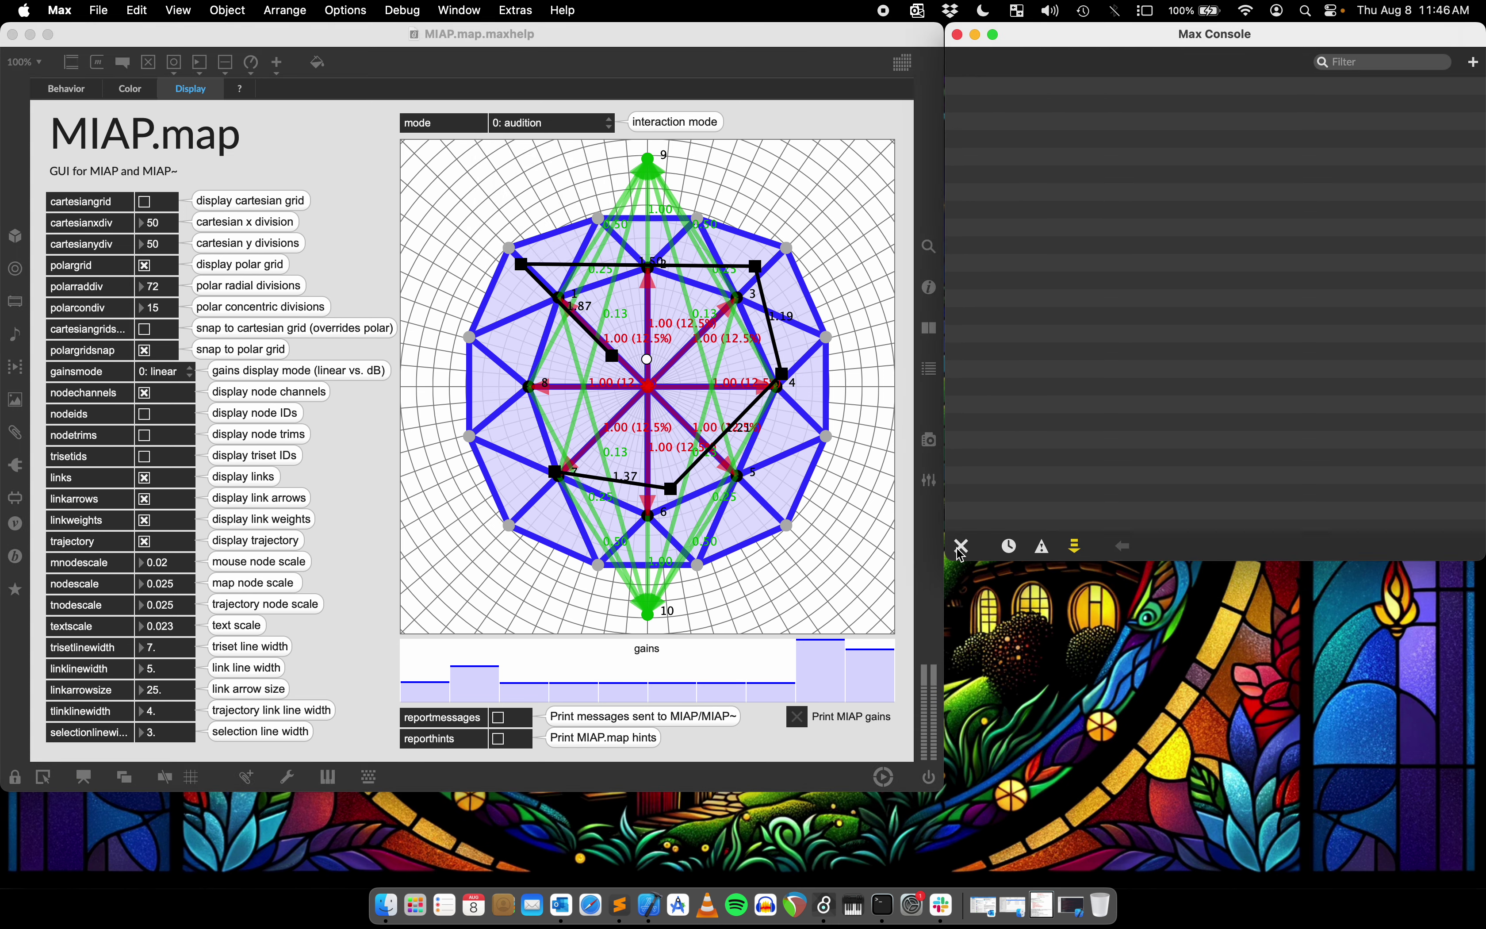
- Enable MIAP.map hint reporting, then select audition mode followed by create_nodes mode to print their hints
click(498, 739)
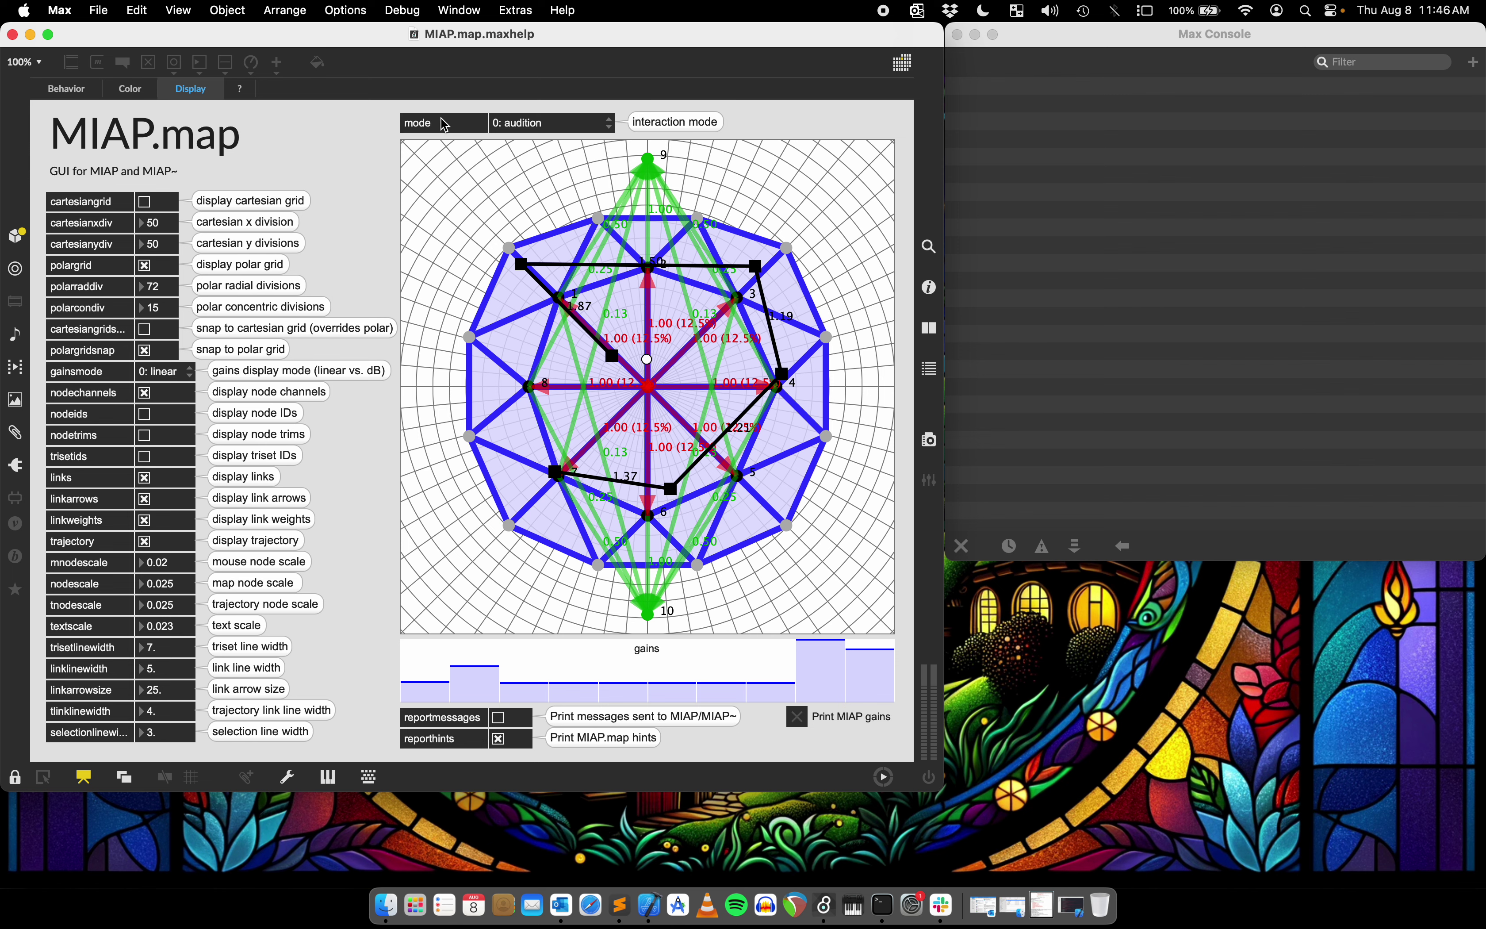
click(525, 123)
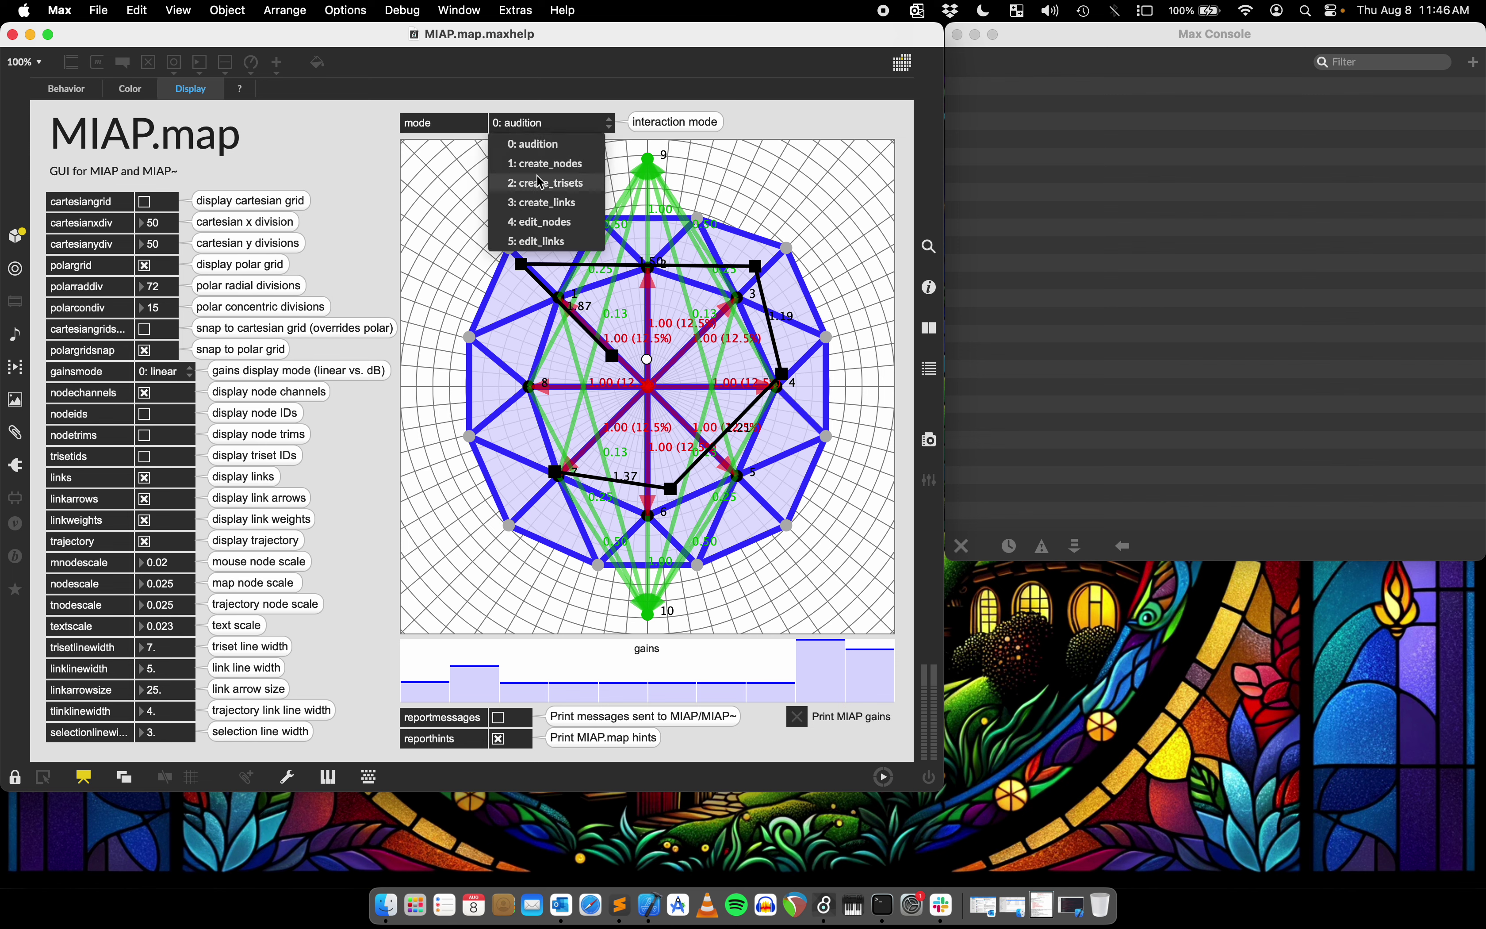
click(531, 147)
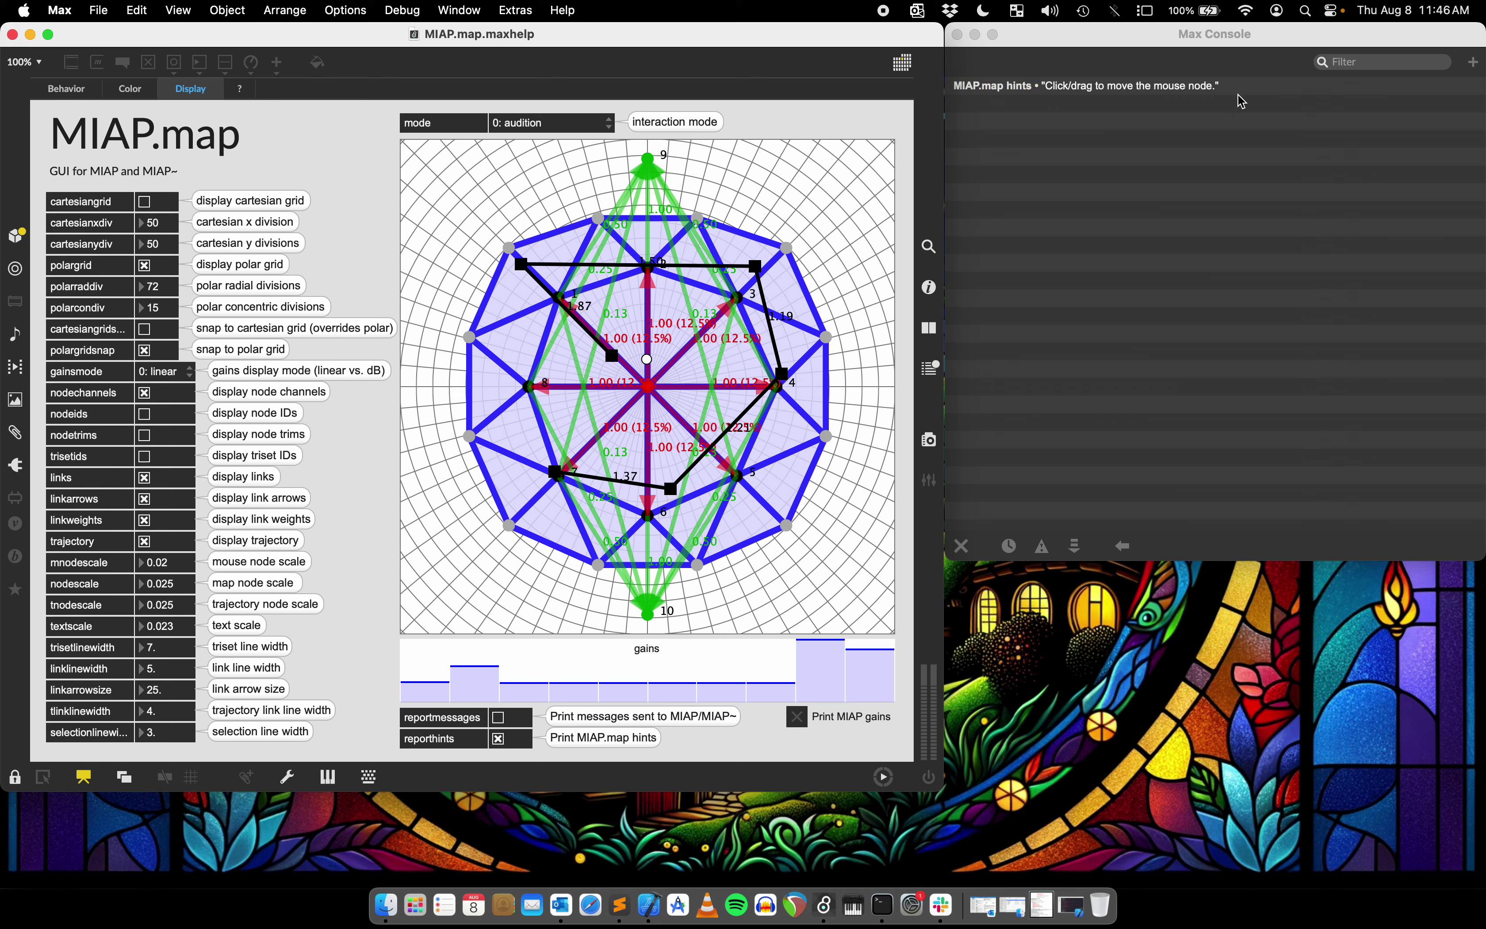
click(523, 126)
click(530, 167)
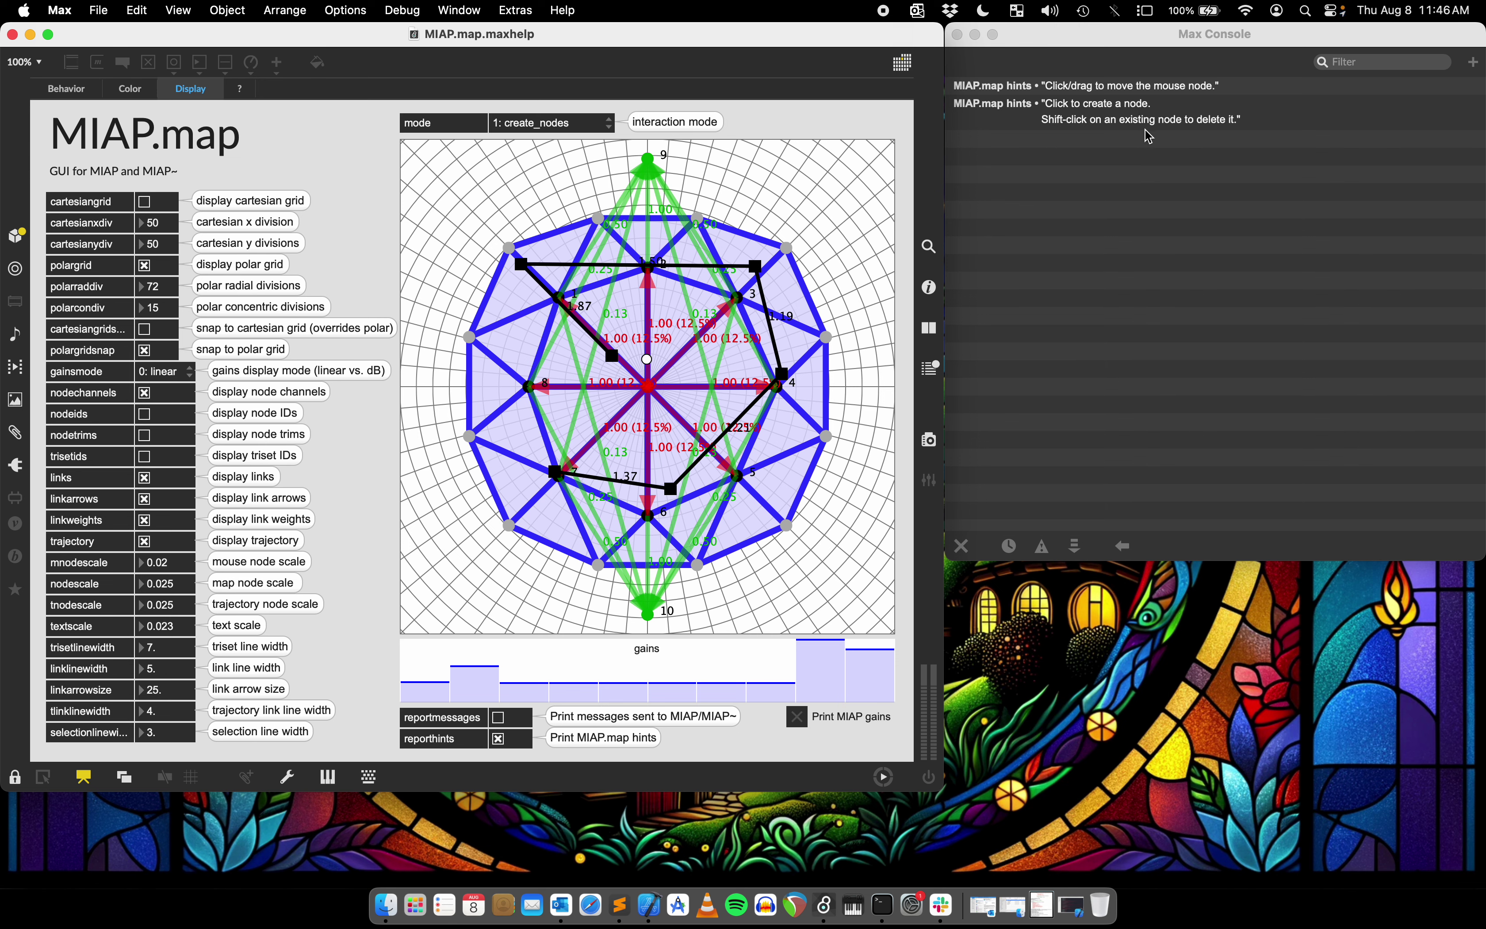
- In edit_links mode, select the link from node 10 to node 8, unselect it, then reselect and delete it
click(505, 122)
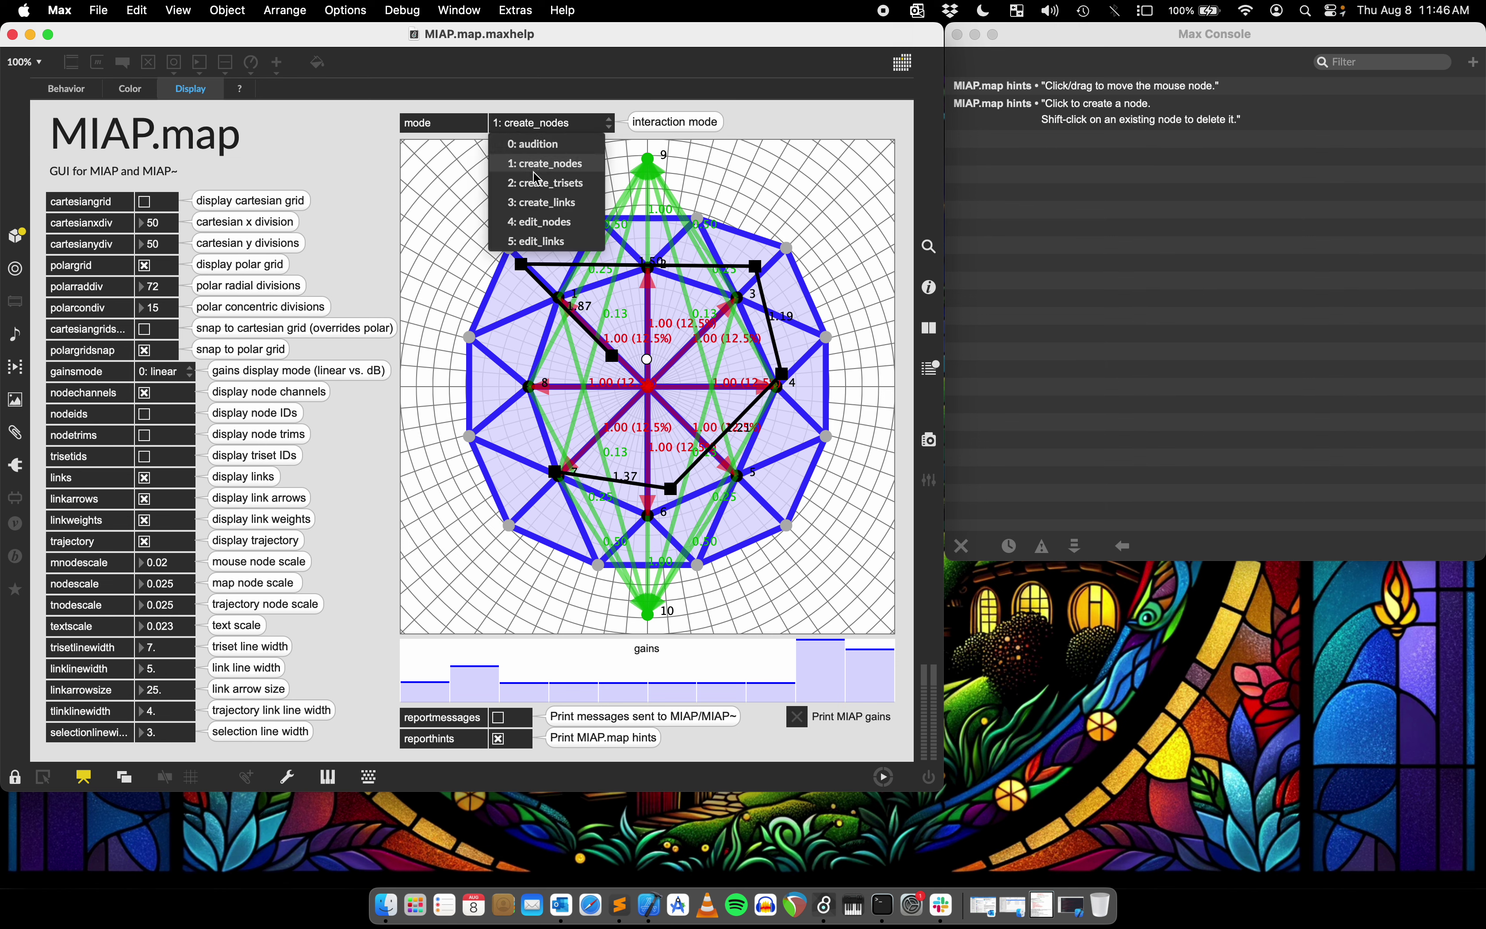
click(537, 241)
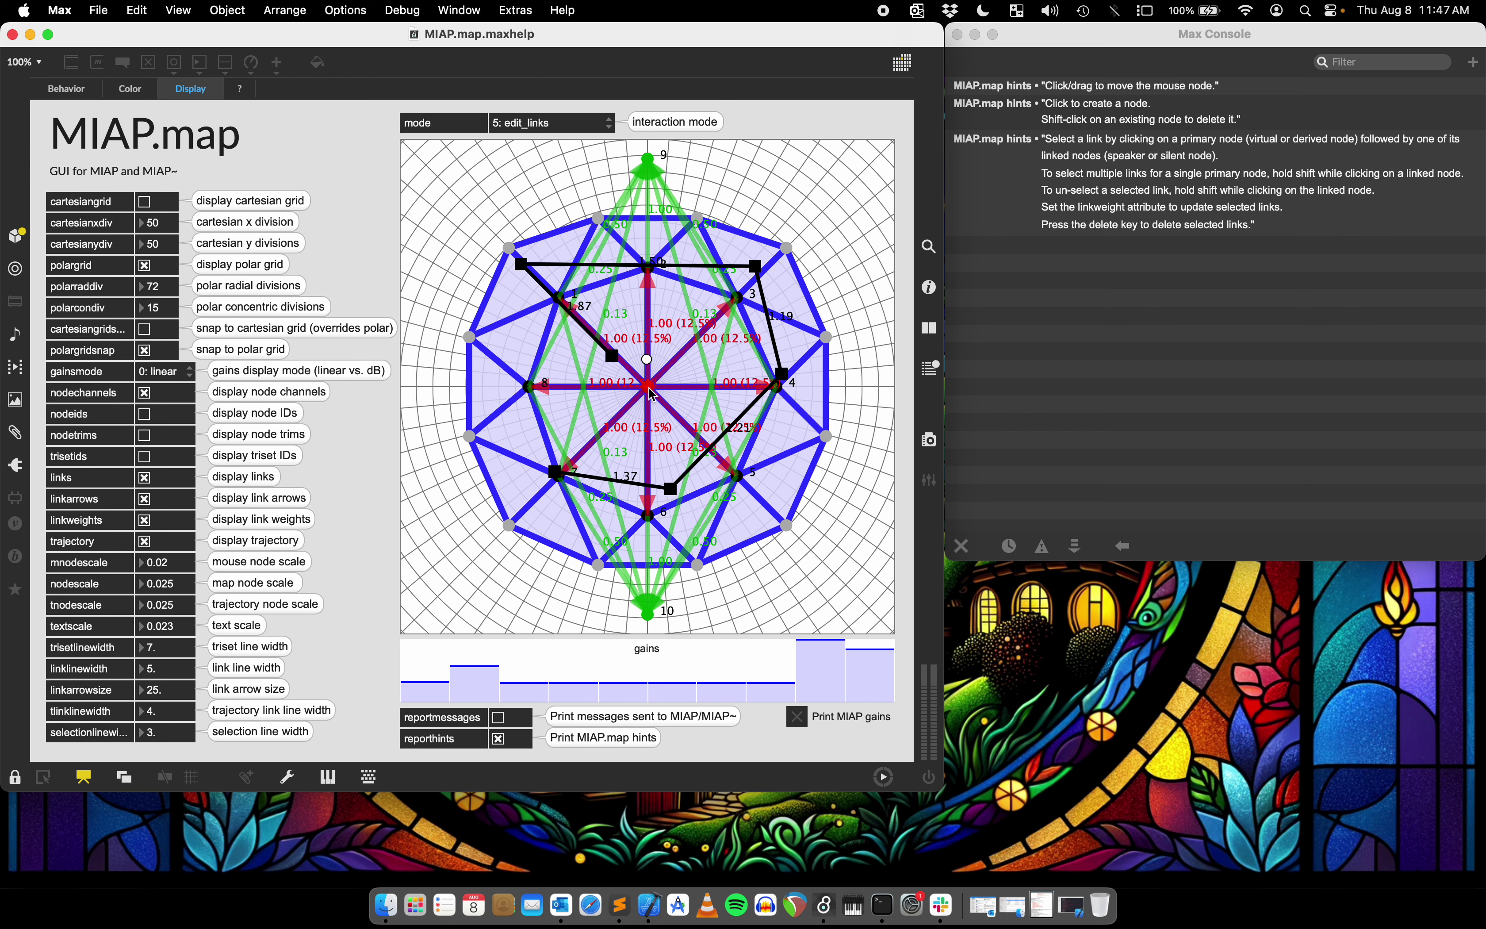
click(648, 616)
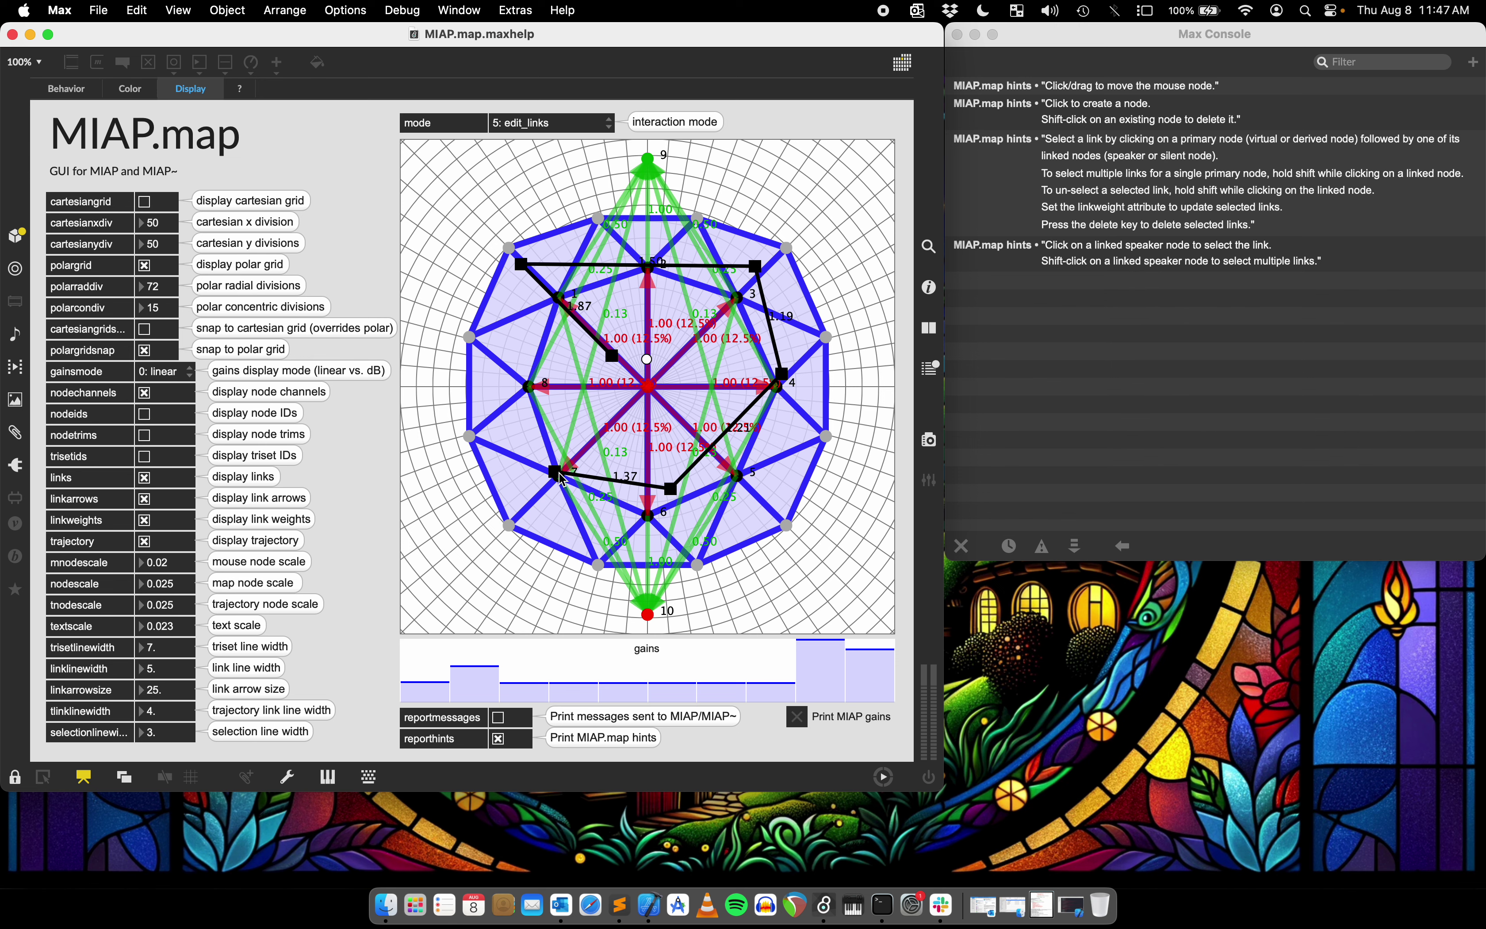
click(528, 387)
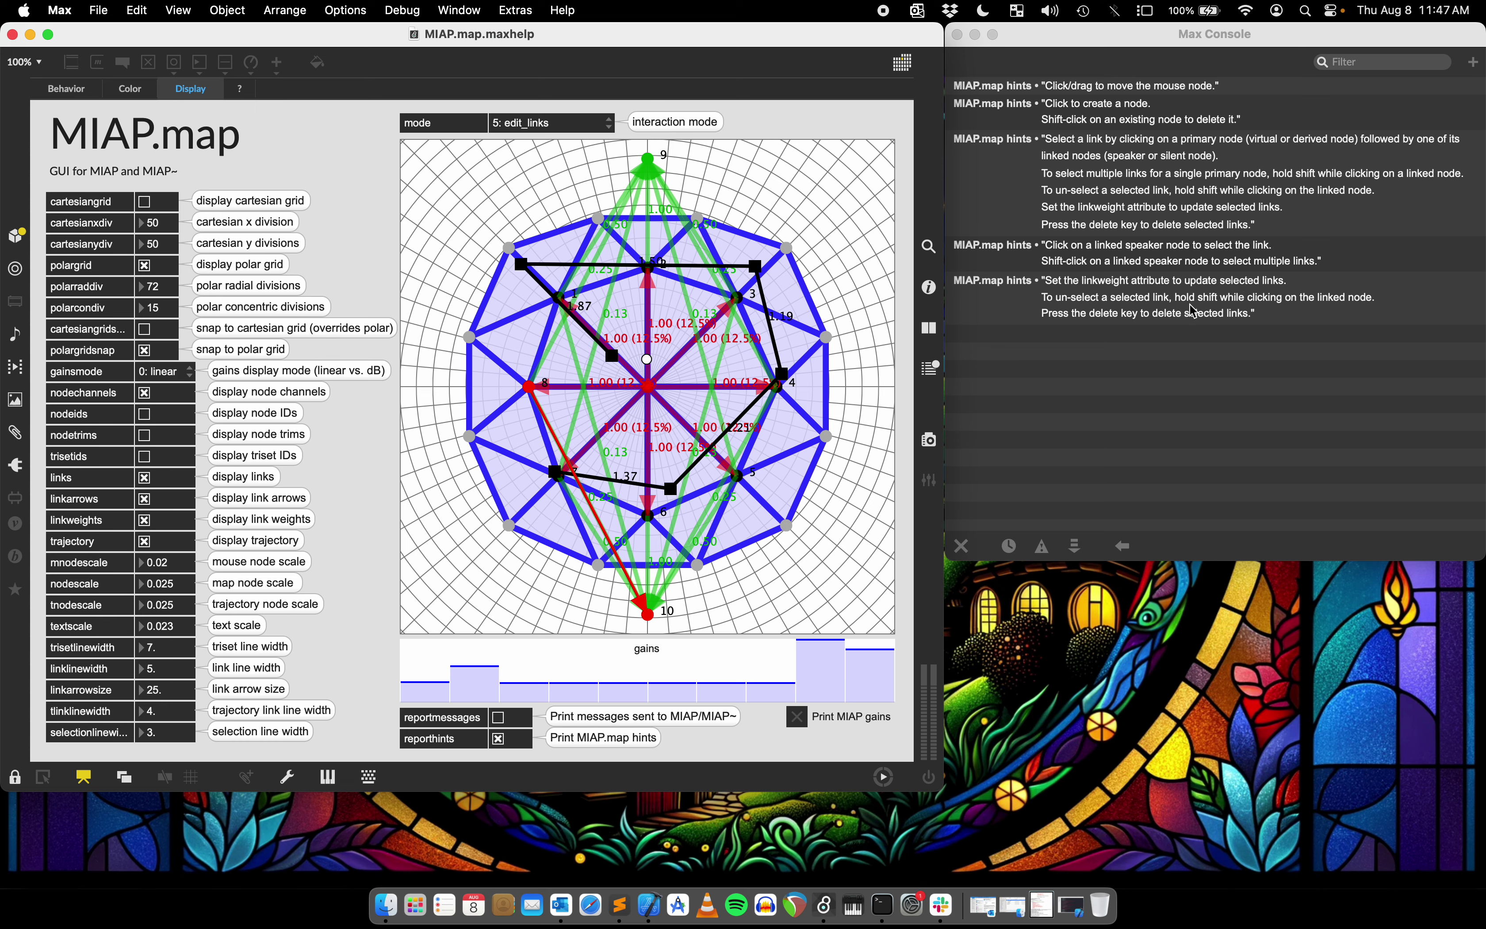
click(530, 387)
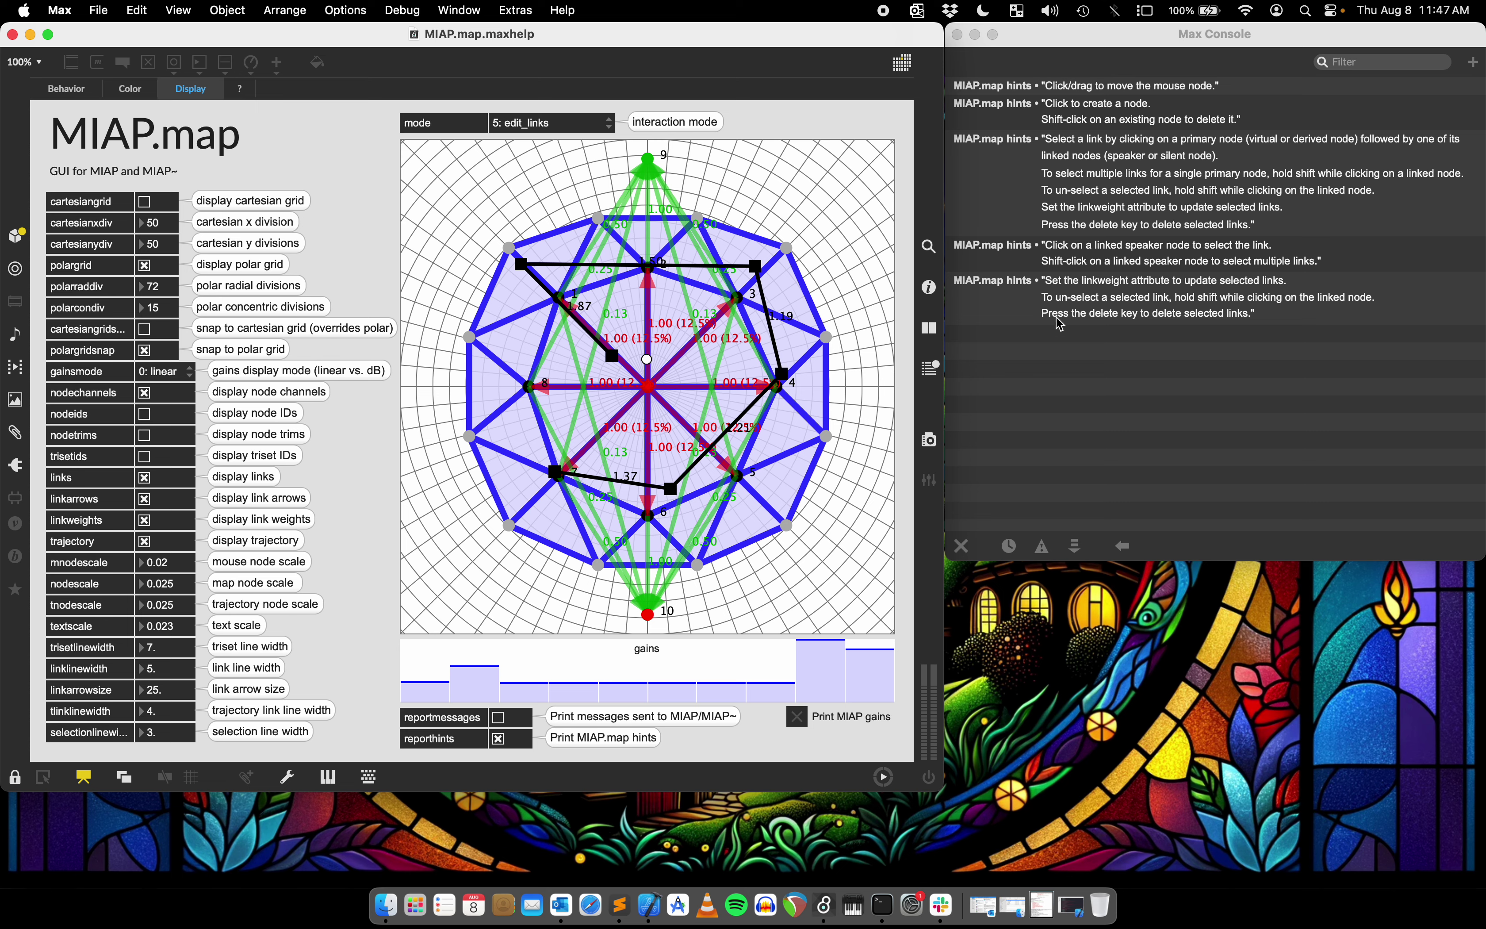
click(530, 387)
key(Delete)
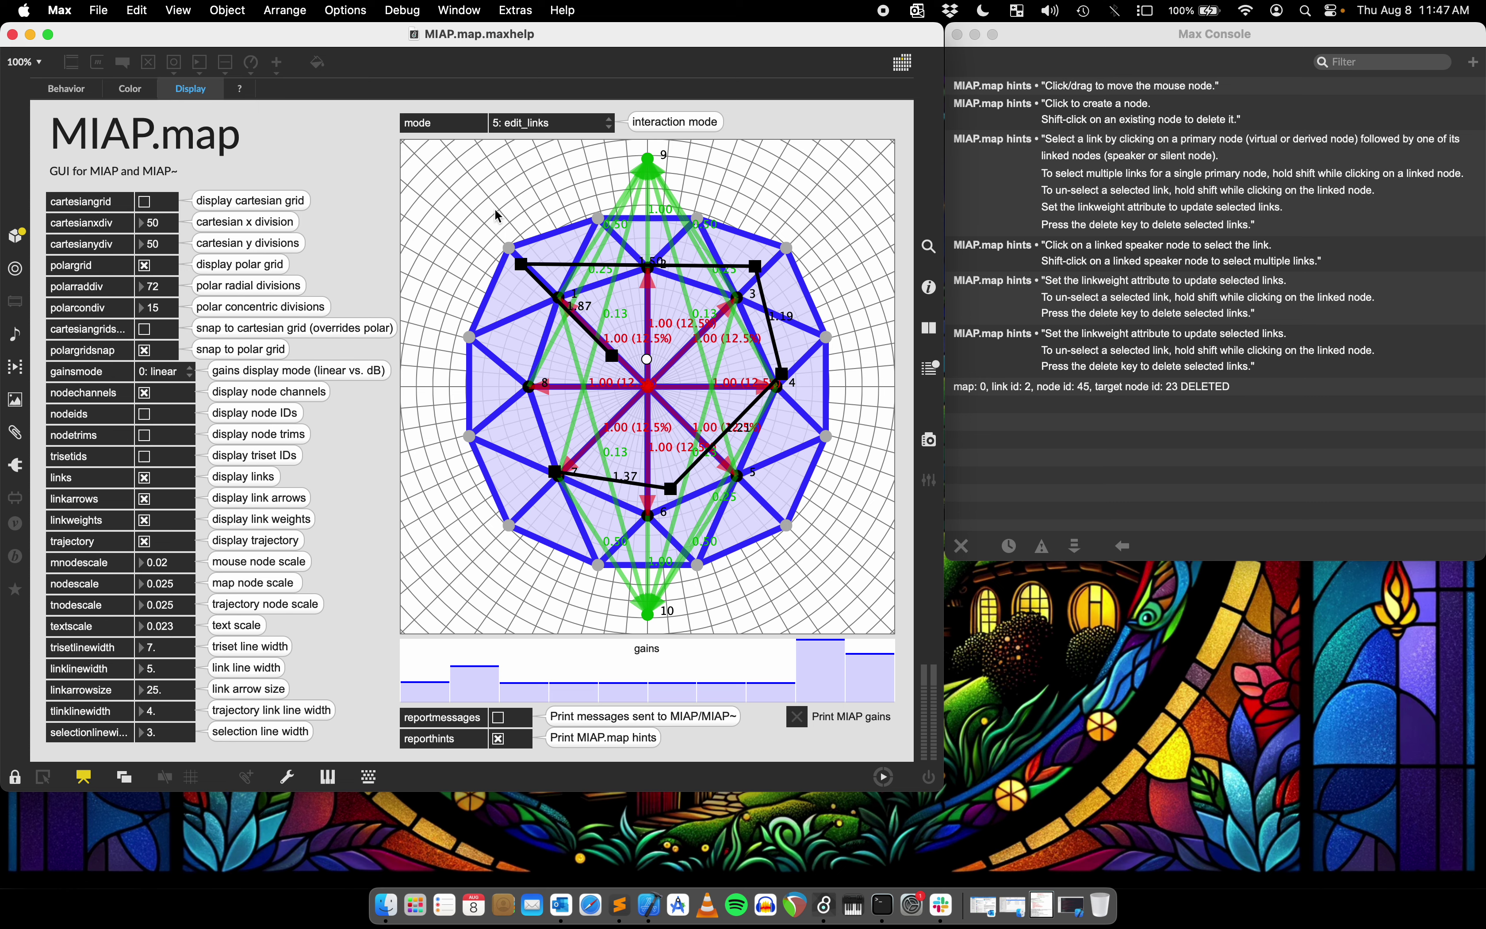
- Print the hints for the edit_links, create_trisets and create_links modes in turn, ending in edit_nodes mode
click(540, 123)
click(536, 240)
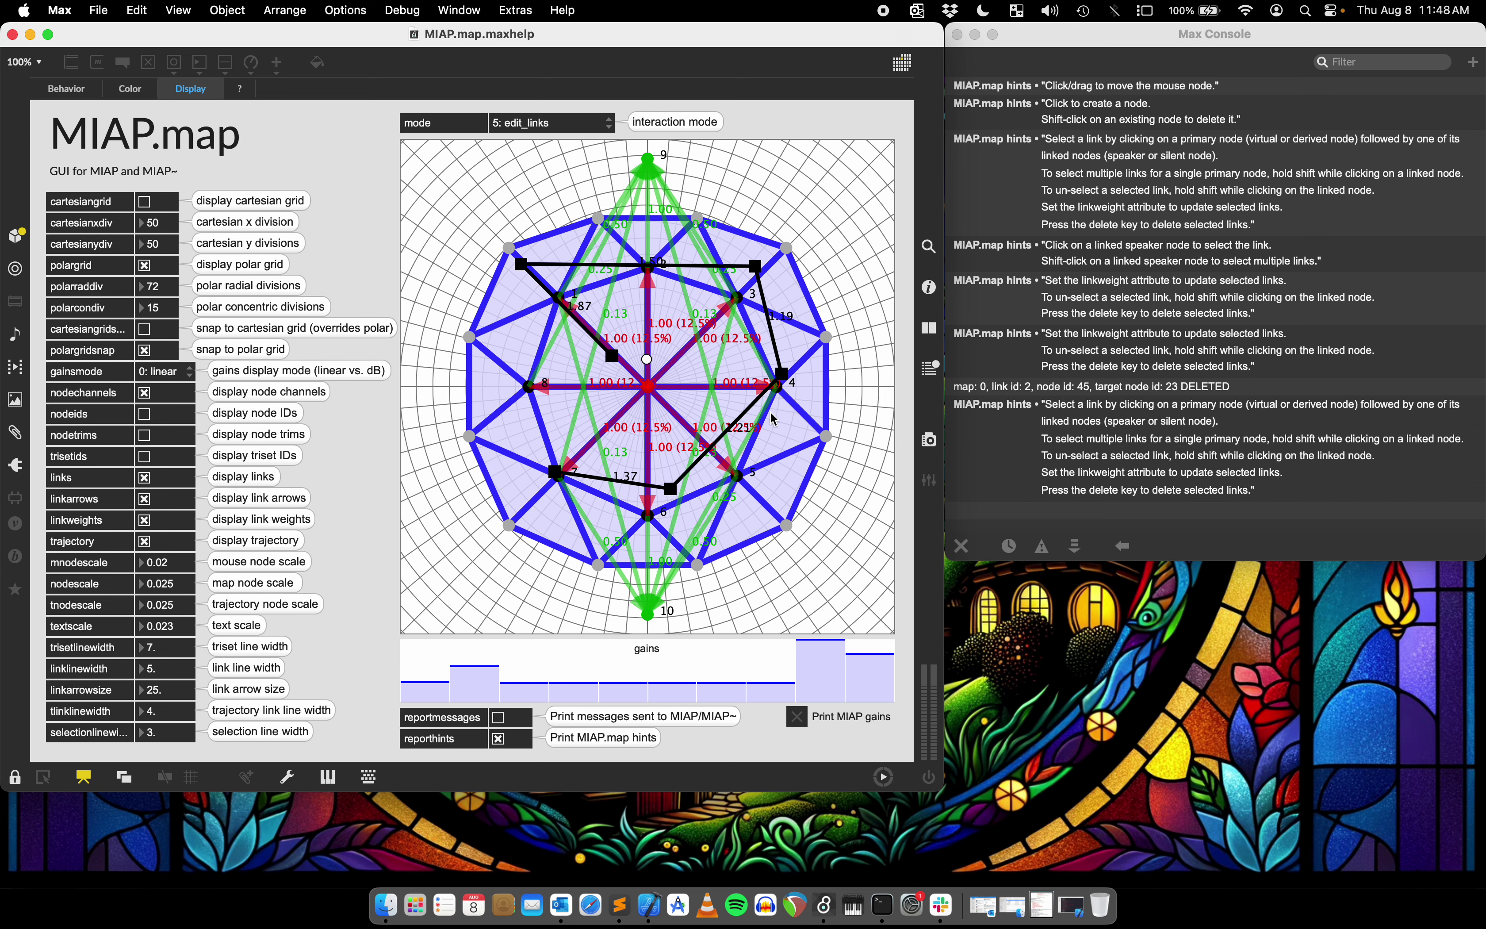
click(517, 120)
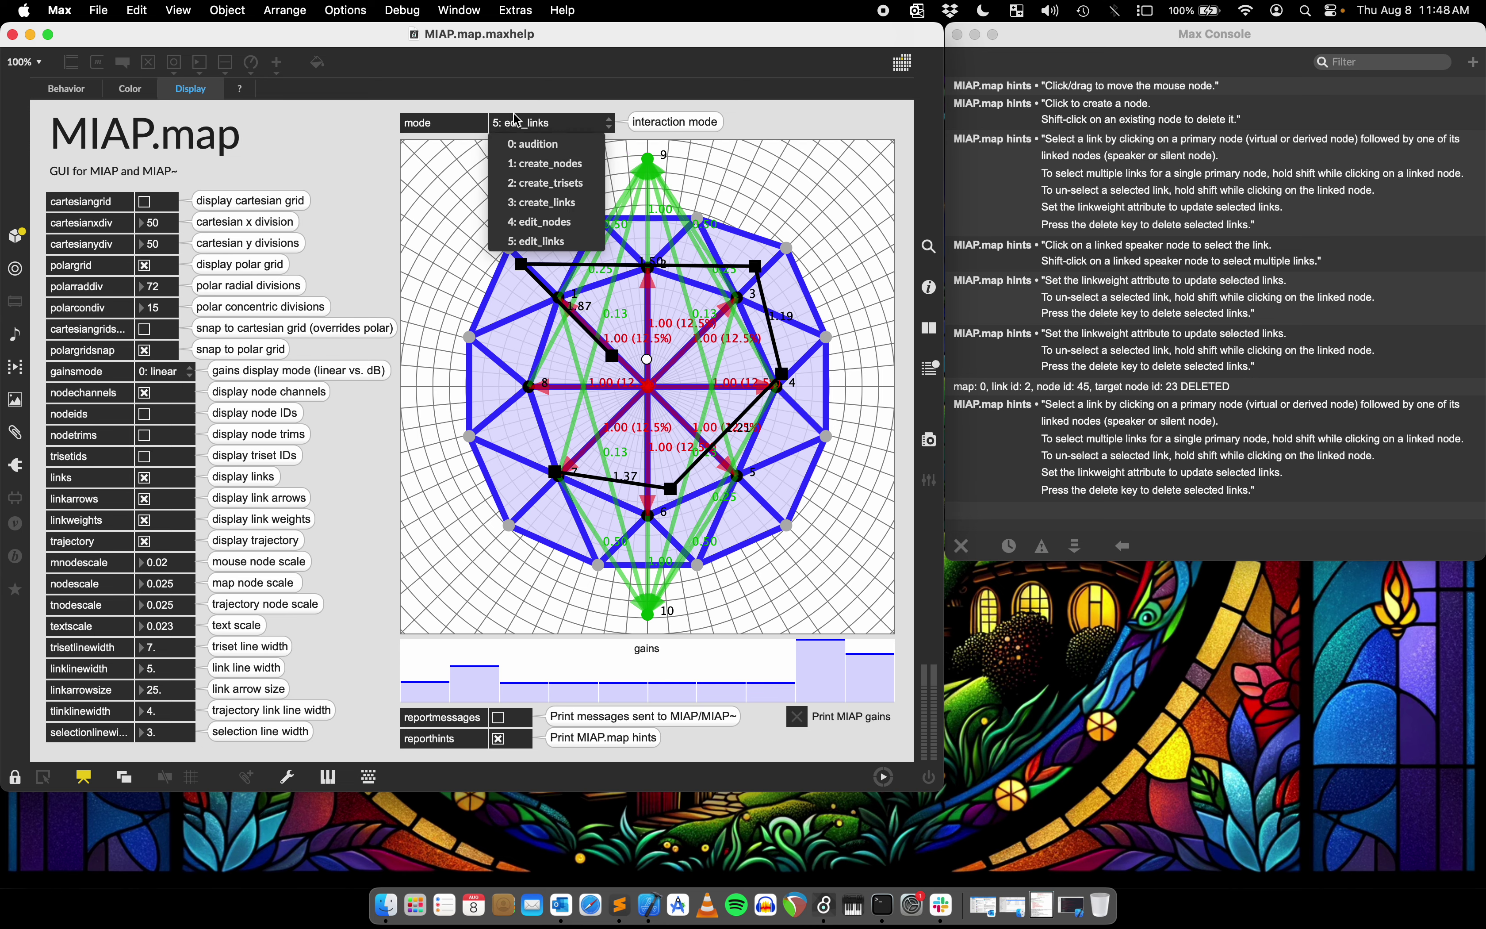
click(528, 180)
click(540, 125)
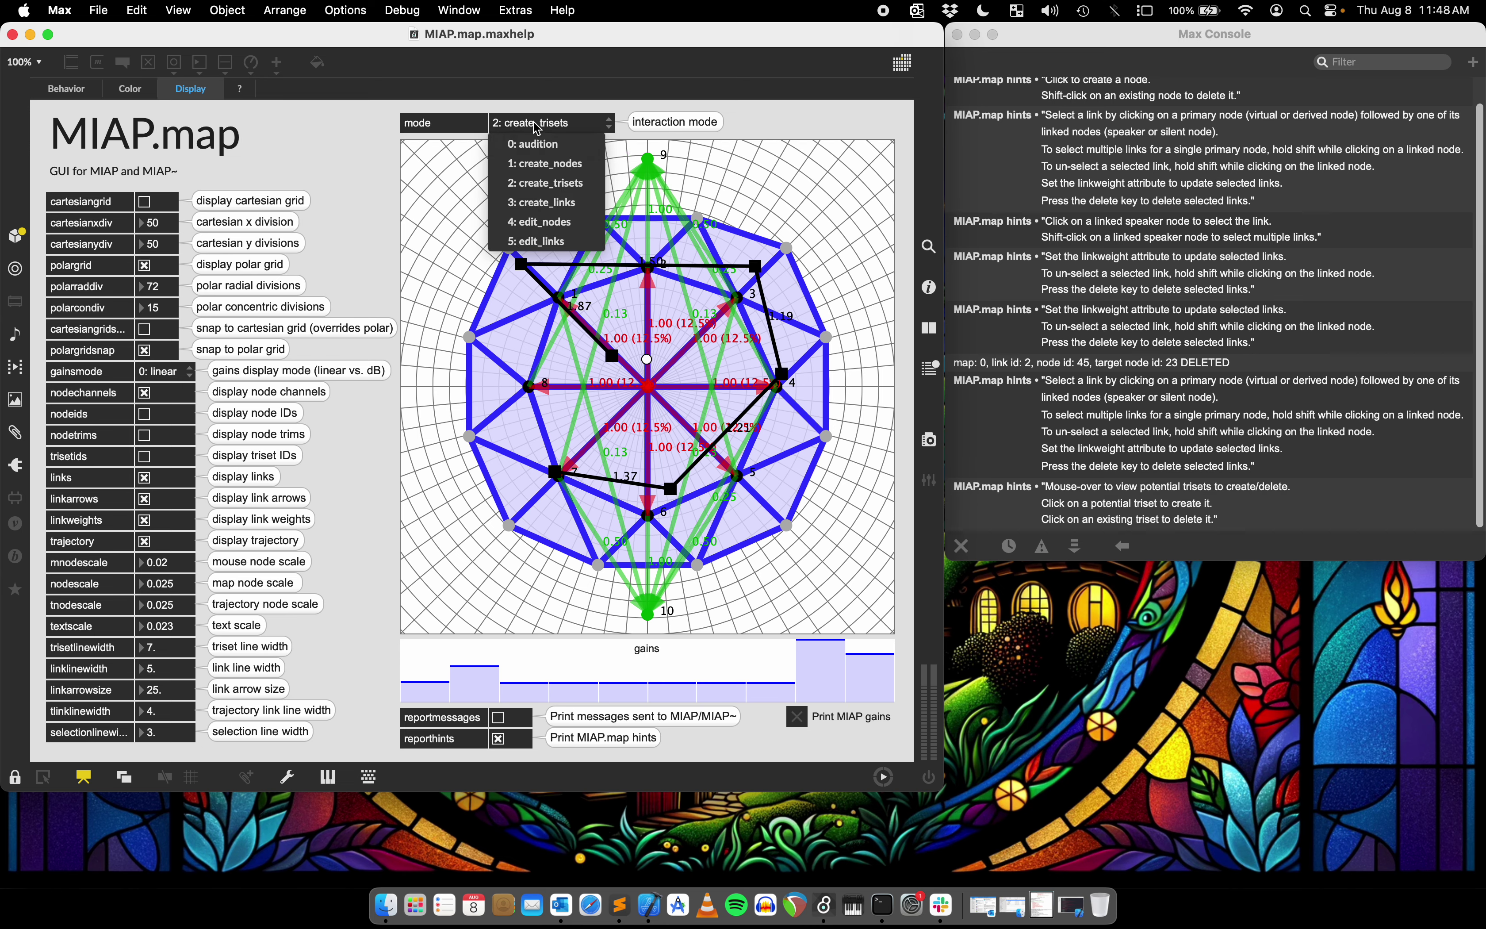
click(539, 202)
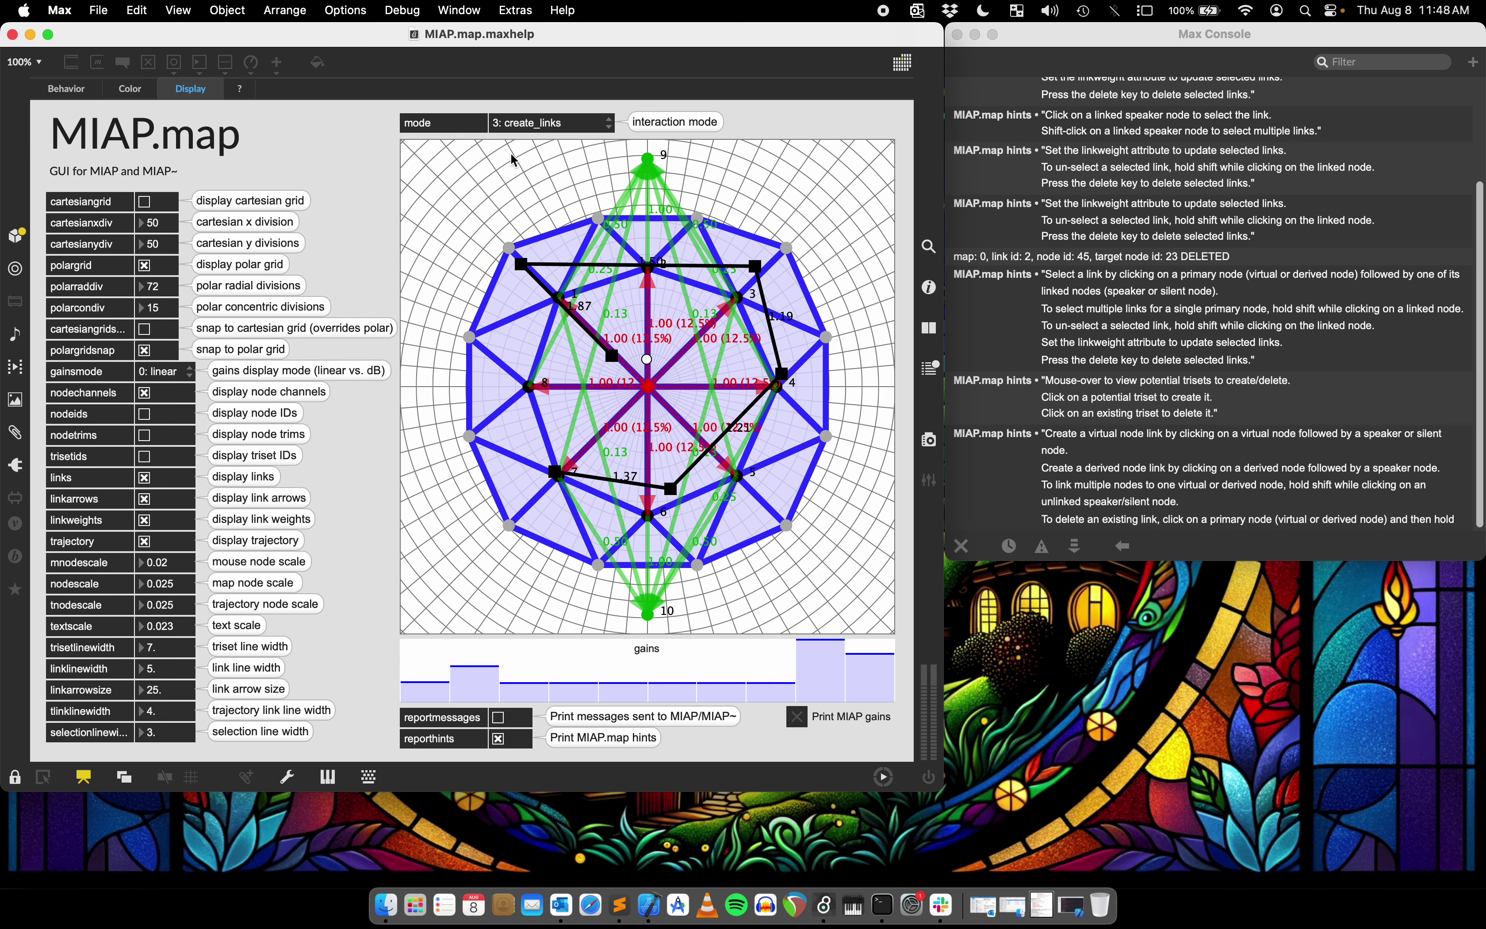
click(529, 123)
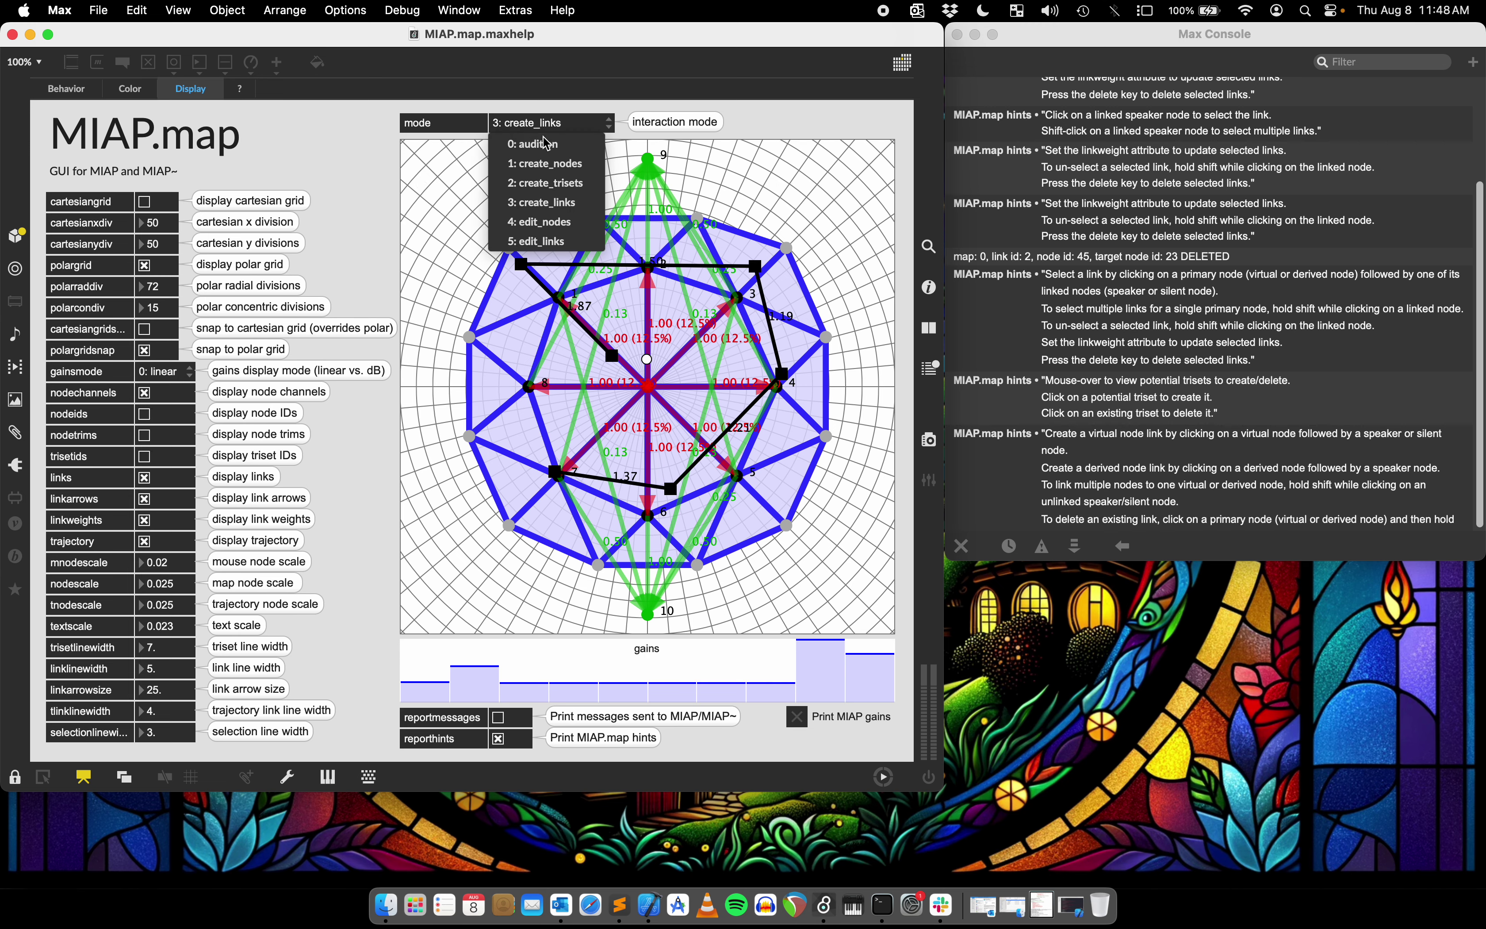
click(546, 223)
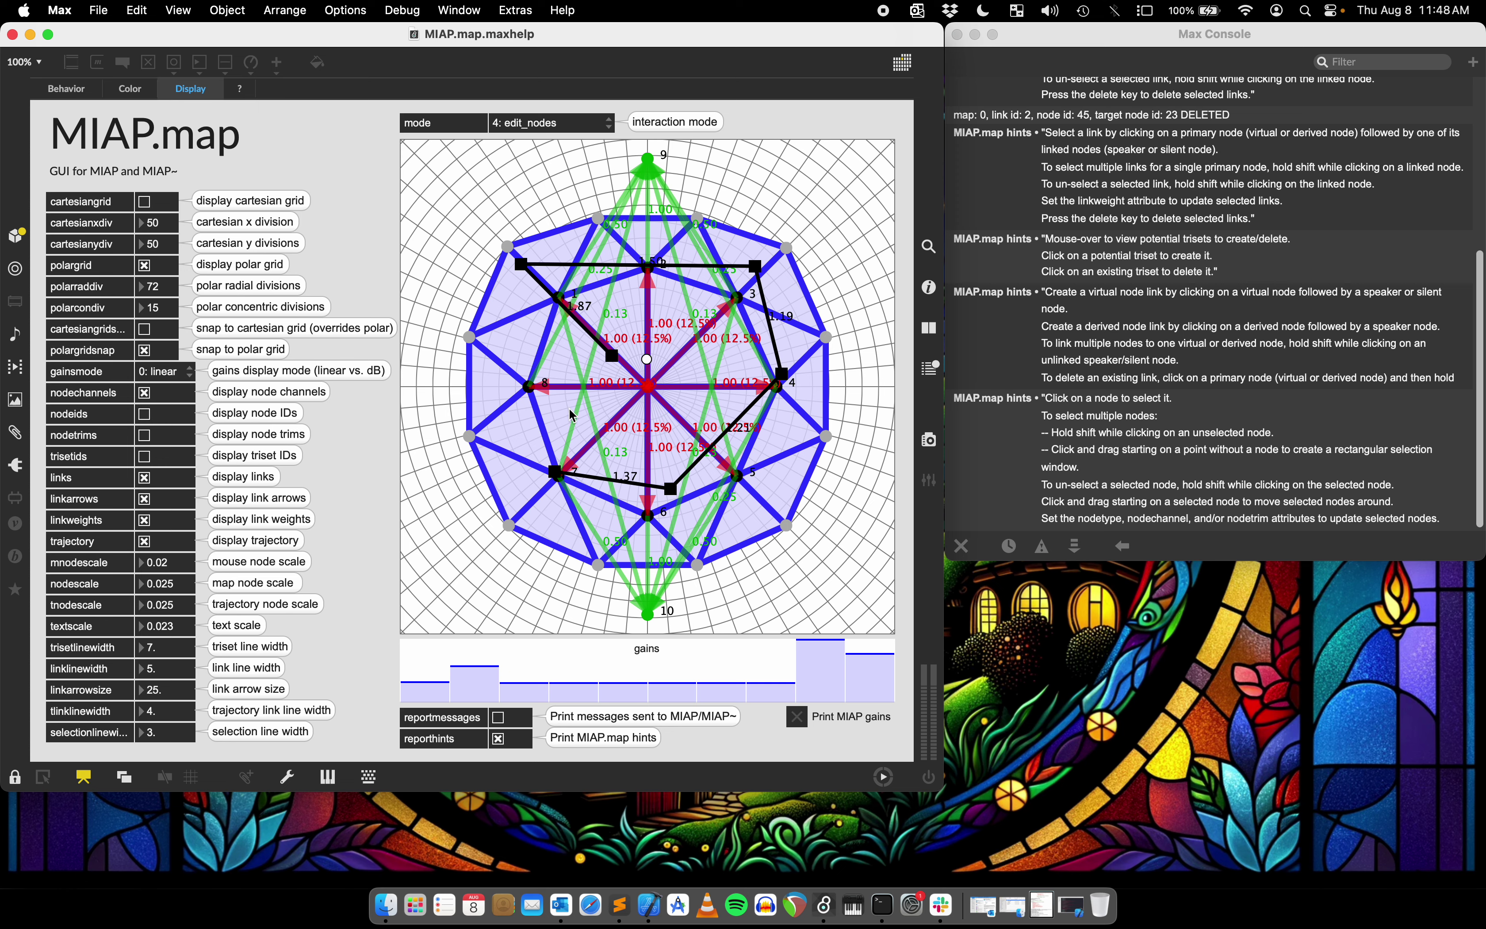
- Turn off MIAP.map hint reporting and briefly toggle message reporting on and back off
click(498, 718)
click(498, 740)
click(499, 717)
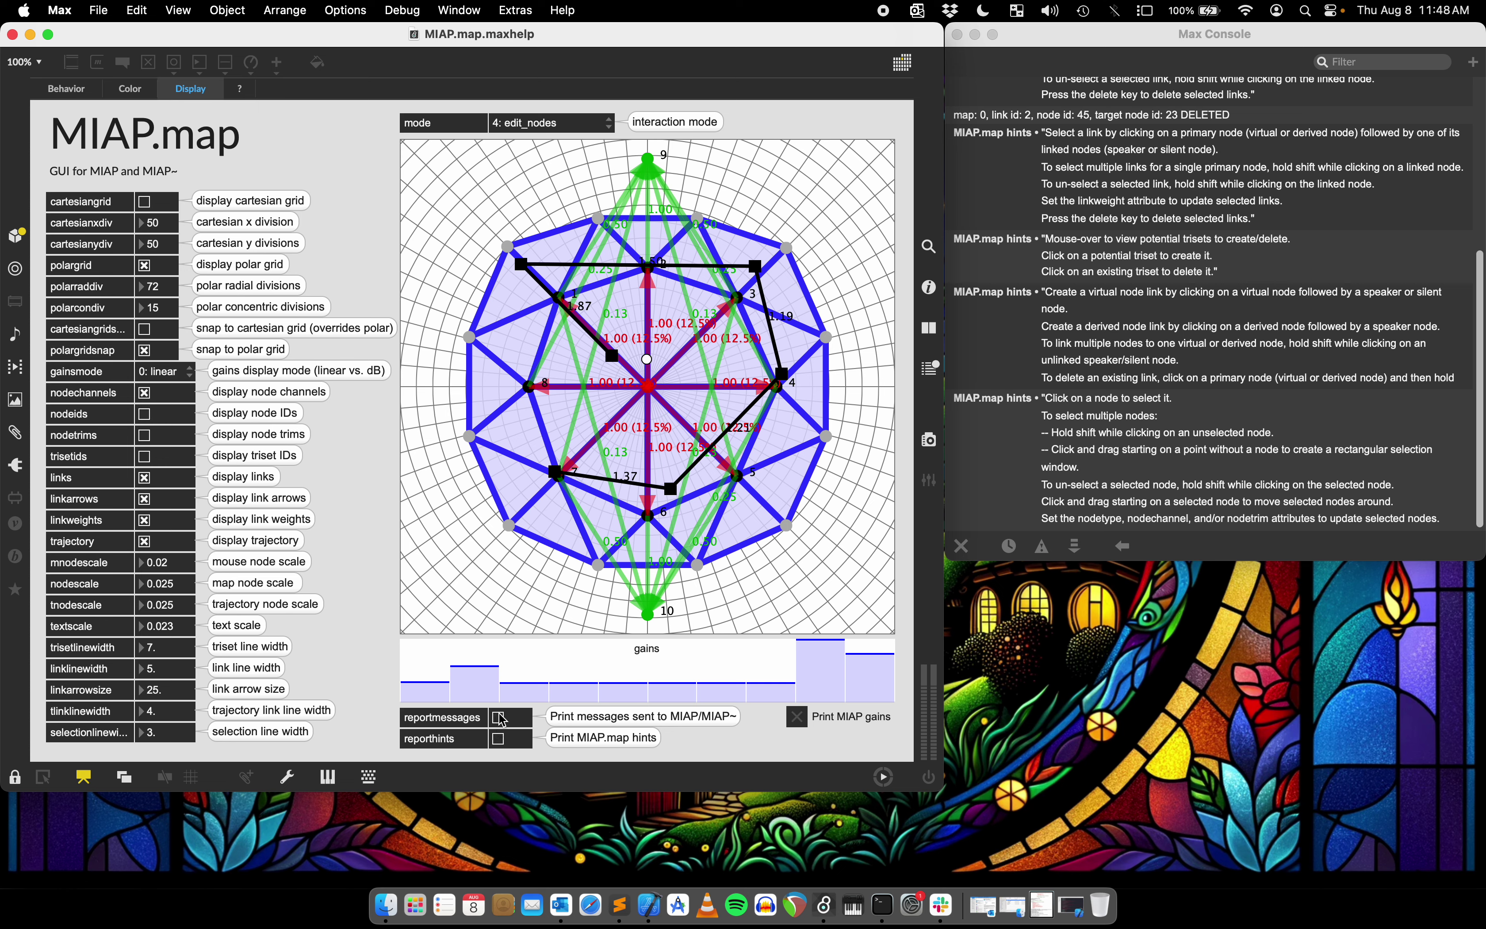